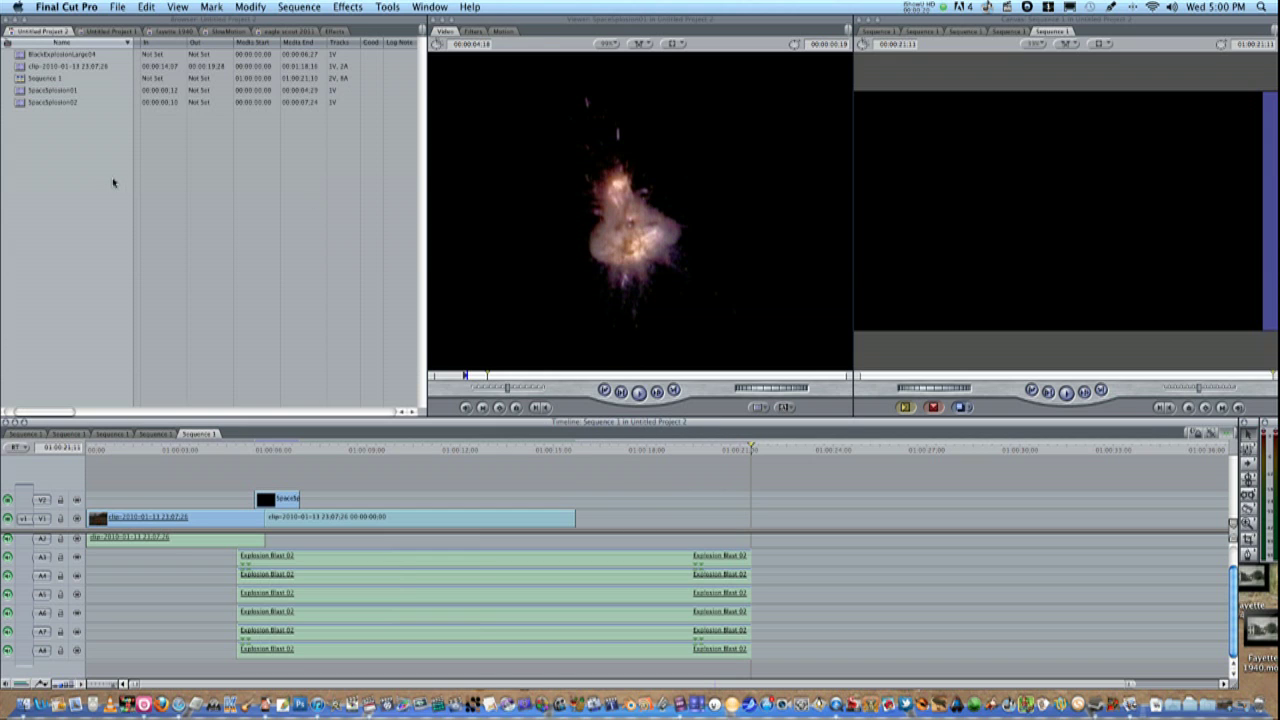
# Step: Open clip-2010-01-13 from the project in the Viewer and show its empty-field first frame
pyautogui.click(74, 191)
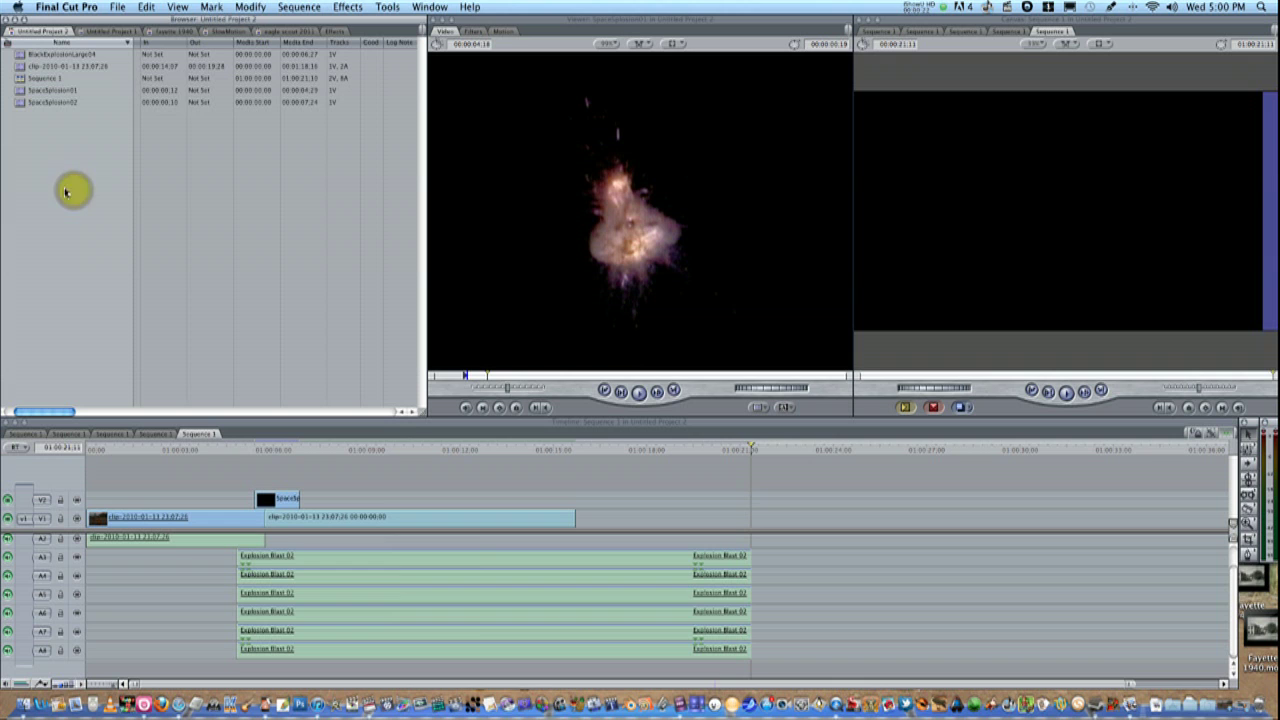
pyautogui.doubleClick(80, 66)
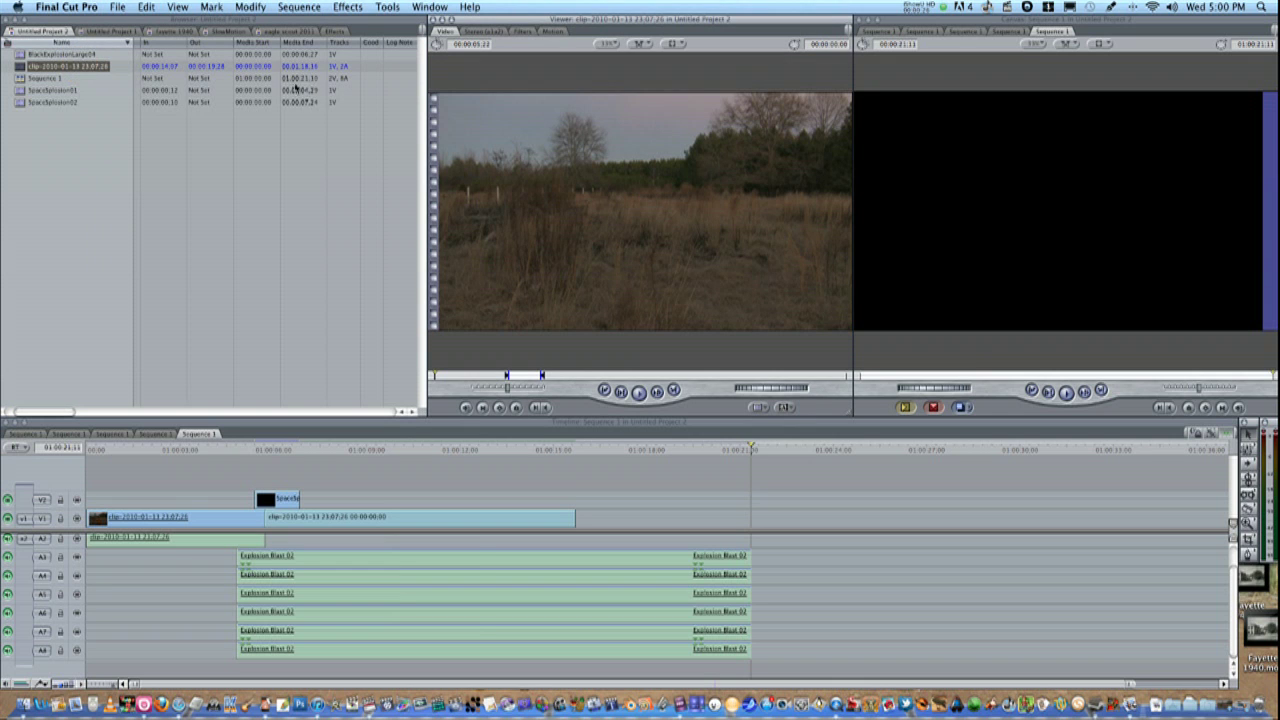
pyautogui.hscroll(3, 420, 172)
pyautogui.click(442, 375)
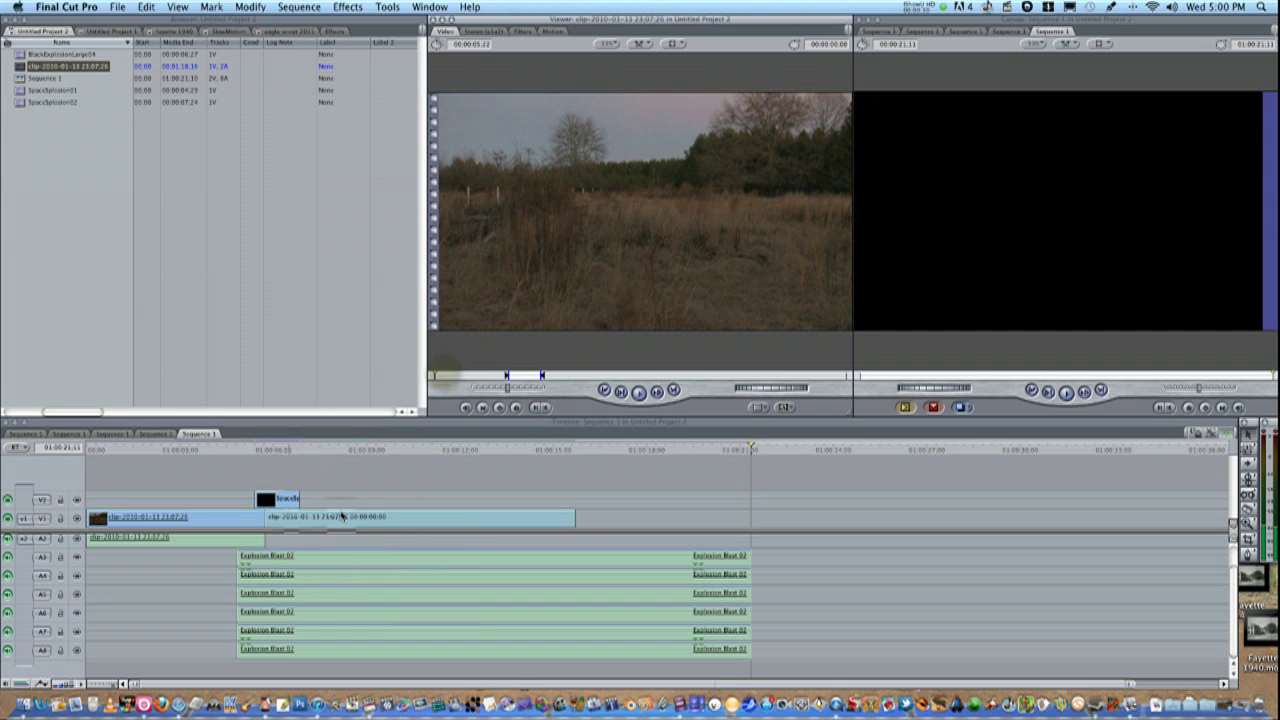
# Step: Examine the existing explosion example on the timeline, including the actor clip, the empty-field freeze frame, the explosion overlay and the audio tracks
pyautogui.click(271, 494)
pyautogui.moveTo(278, 452); pyautogui.dragTo(237, 455)
pyautogui.click(225, 513)
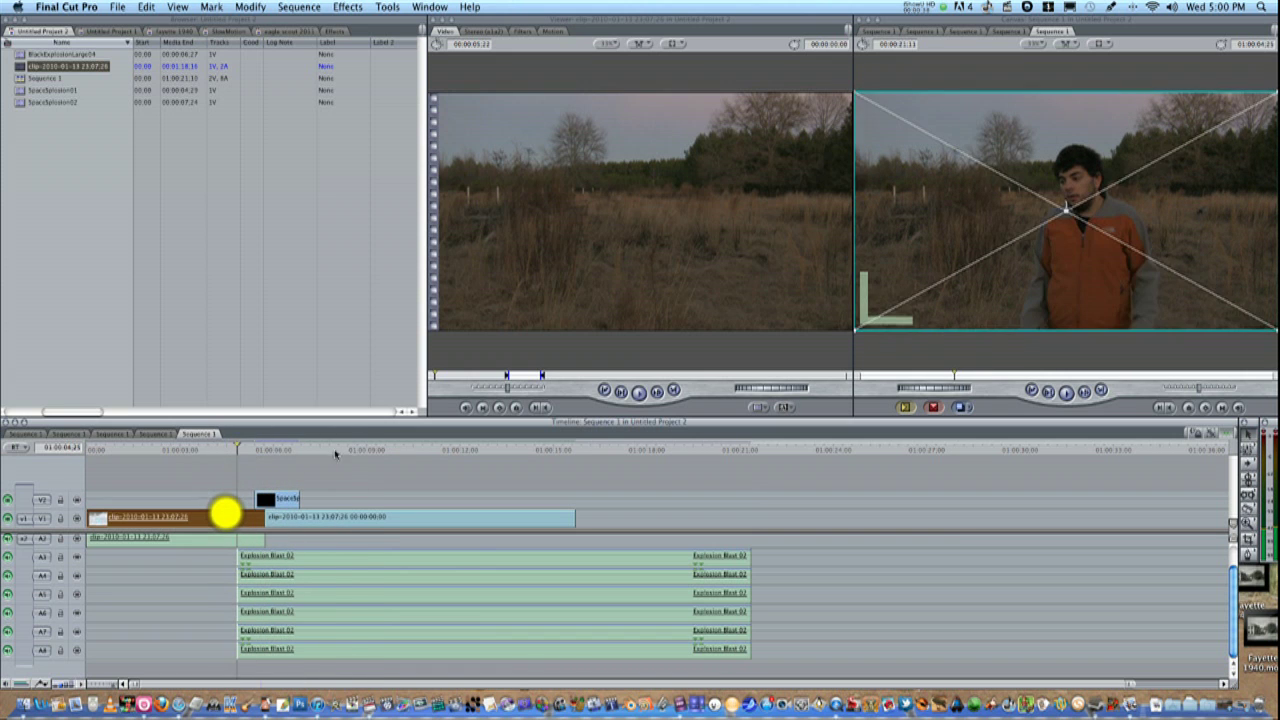
pyautogui.moveTo(334, 449); pyautogui.dragTo(350, 451)
pyautogui.click(353, 515)
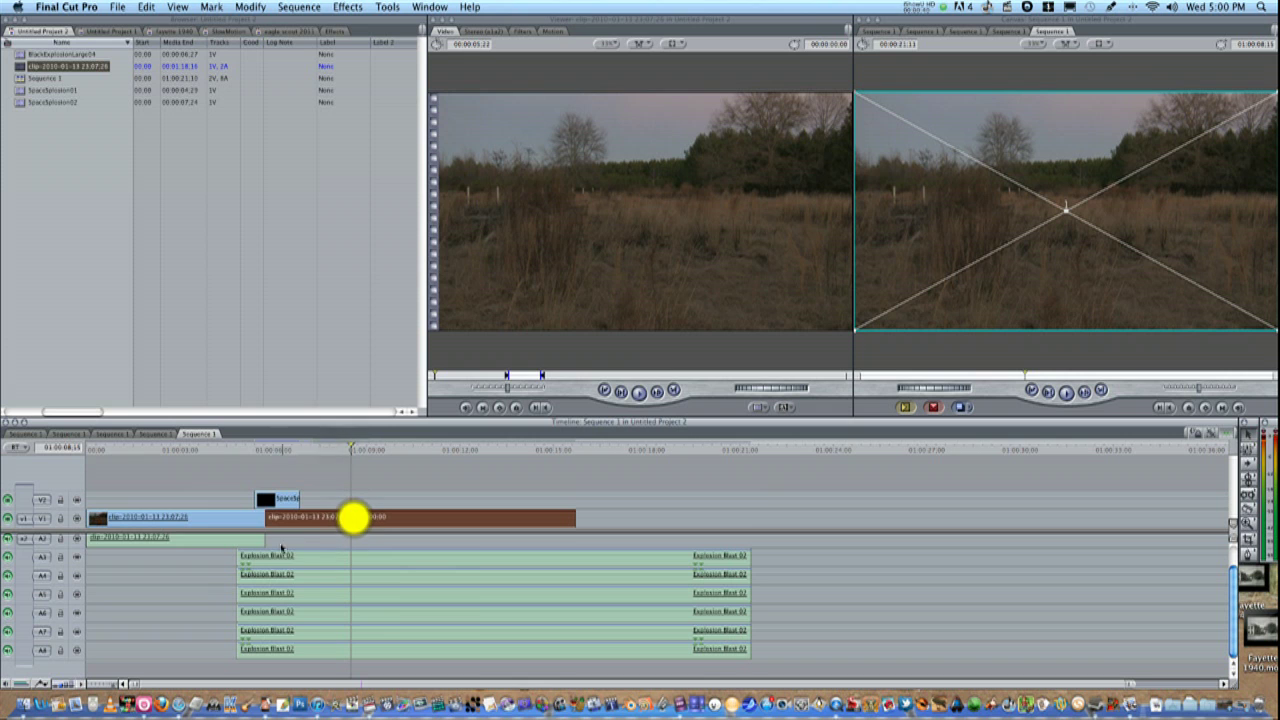
pyautogui.moveTo(330, 446); pyautogui.dragTo(237, 460)
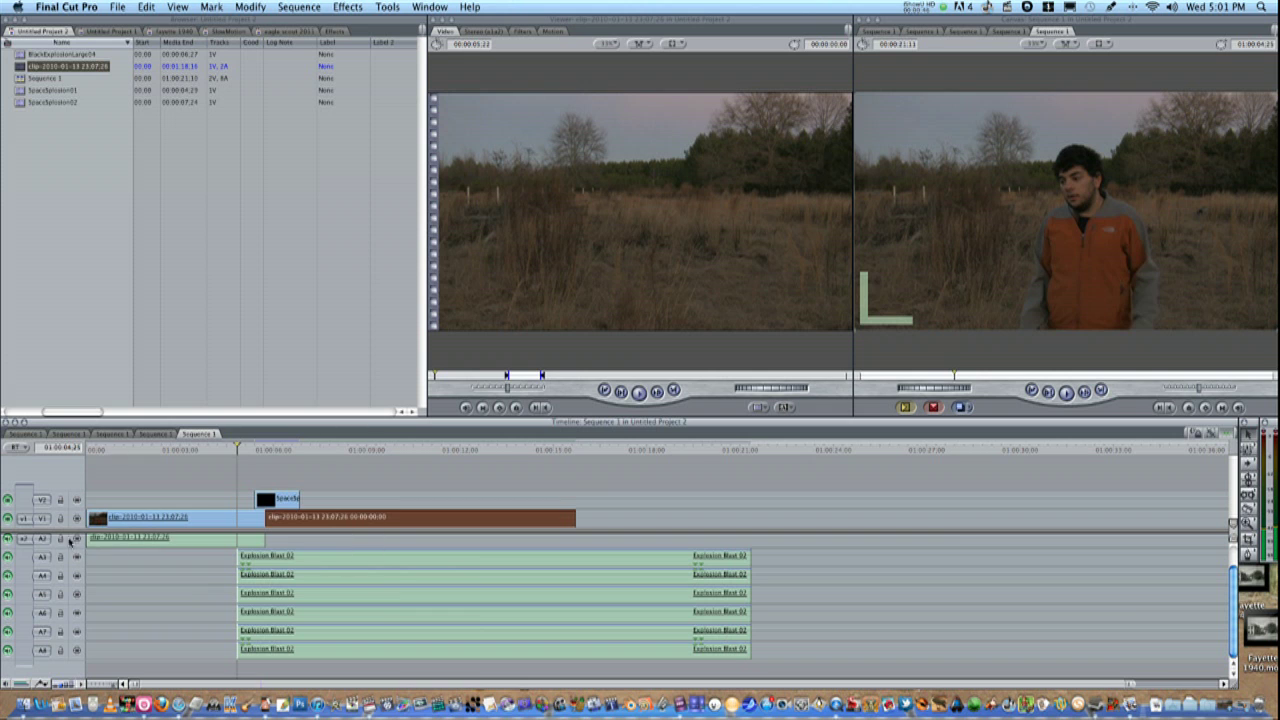
pyautogui.click(133, 538)
pyautogui.moveTo(184, 450); pyautogui.dragTo(236, 466)
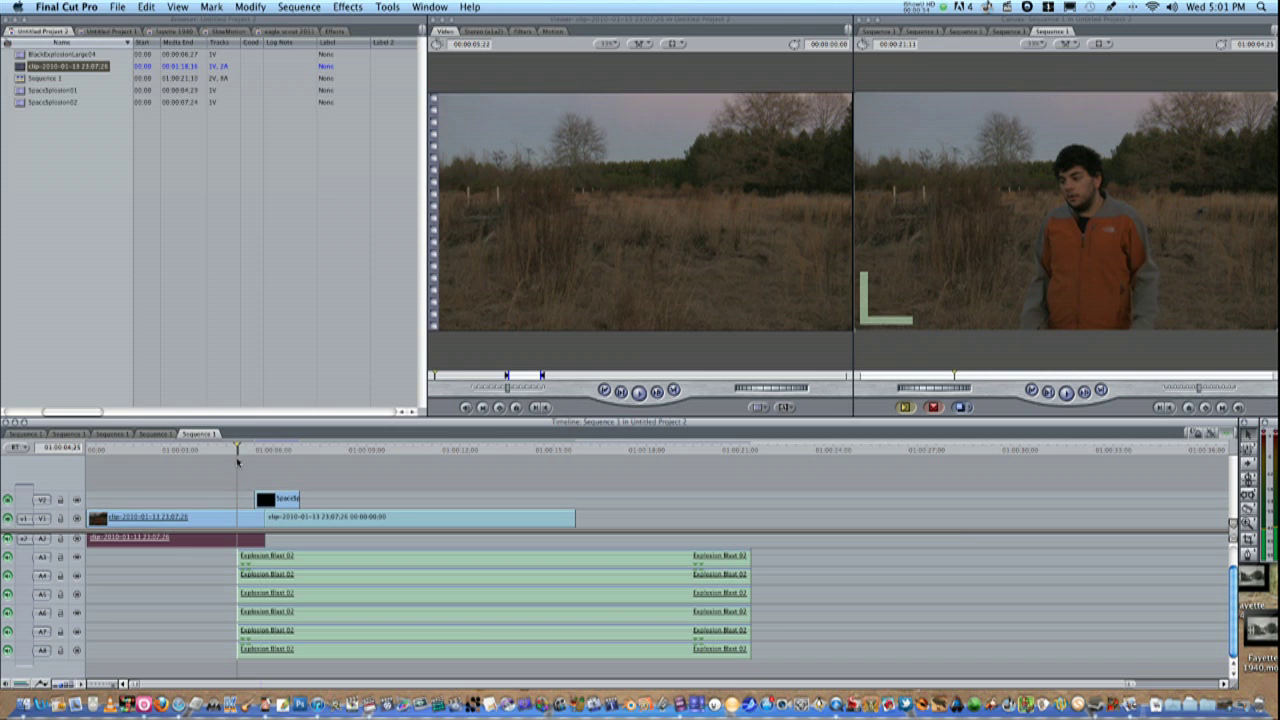
pyautogui.moveTo(250, 449); pyautogui.dragTo(297, 449)
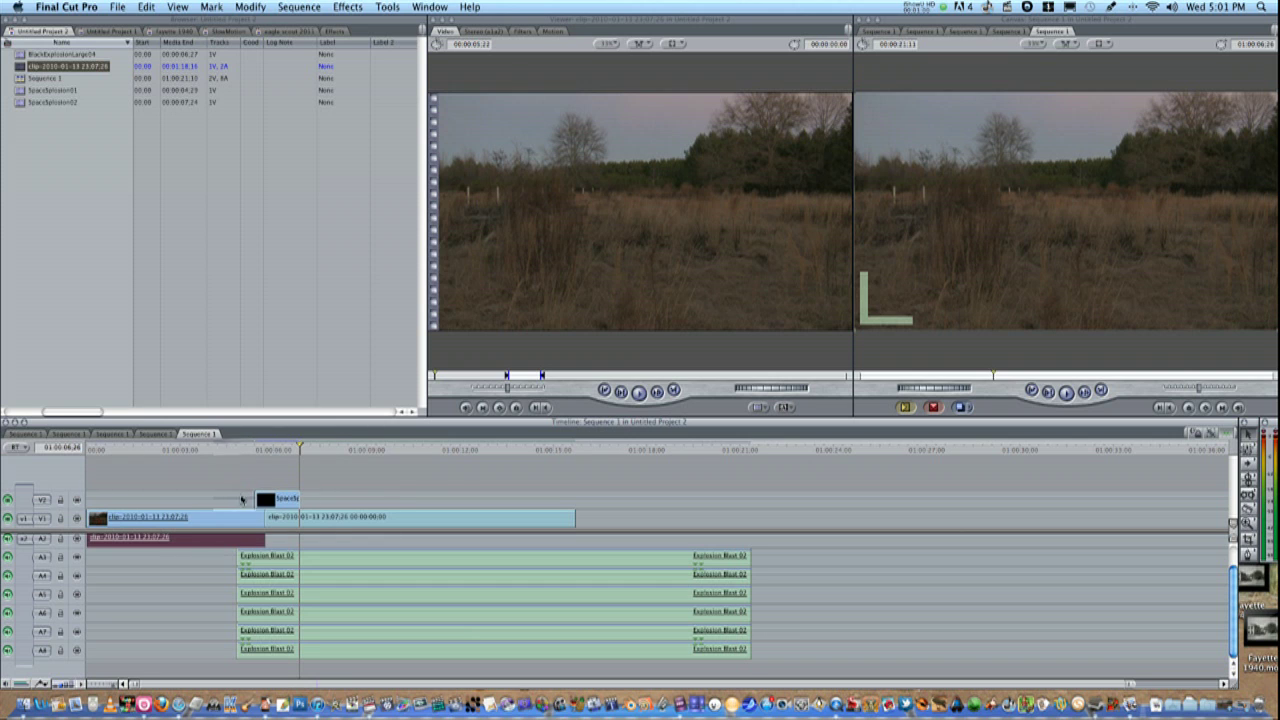
pyautogui.click(412, 474)
pyautogui.moveTo(237, 440); pyautogui.dragTo(305, 455)
pyautogui.click(423, 517)
pyautogui.click(343, 495)
pyautogui.click(591, 498)
pyautogui.click(814, 447)
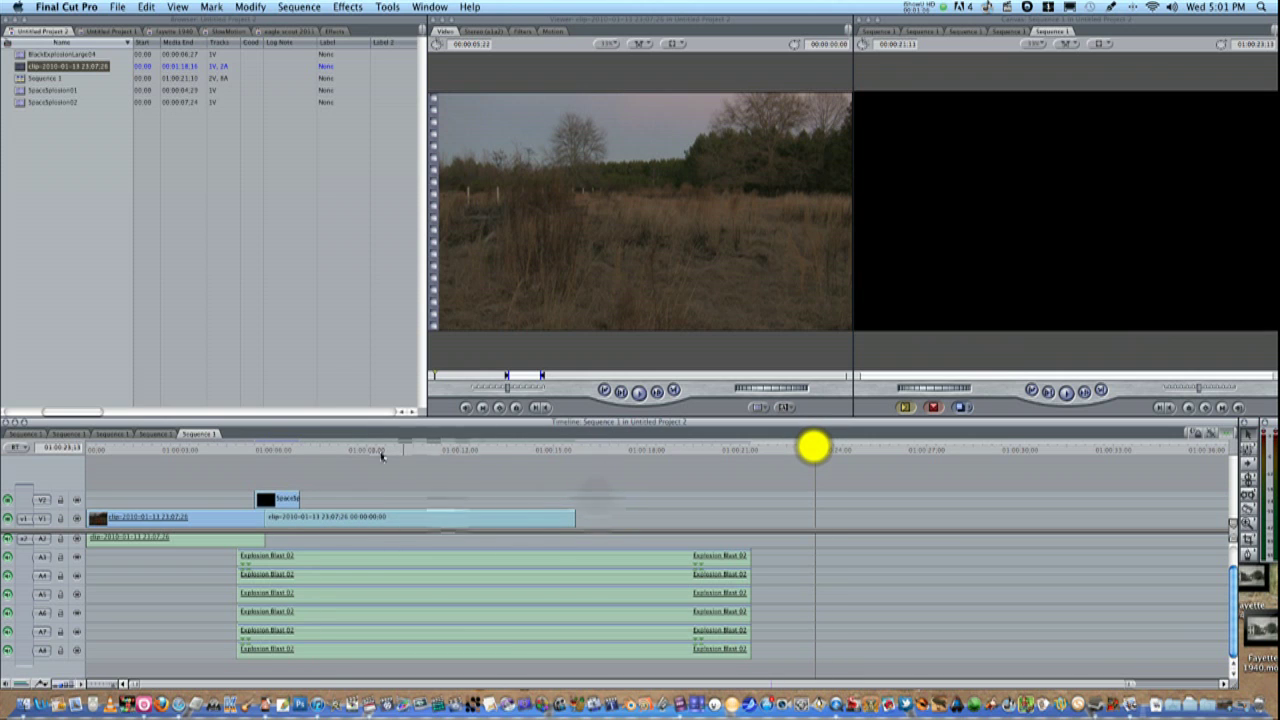
# Step: Place the marked section of clip-2010-01-13 on V1 at about 01:00:24:01, beyond the existing example
pyautogui.click(95, 254)
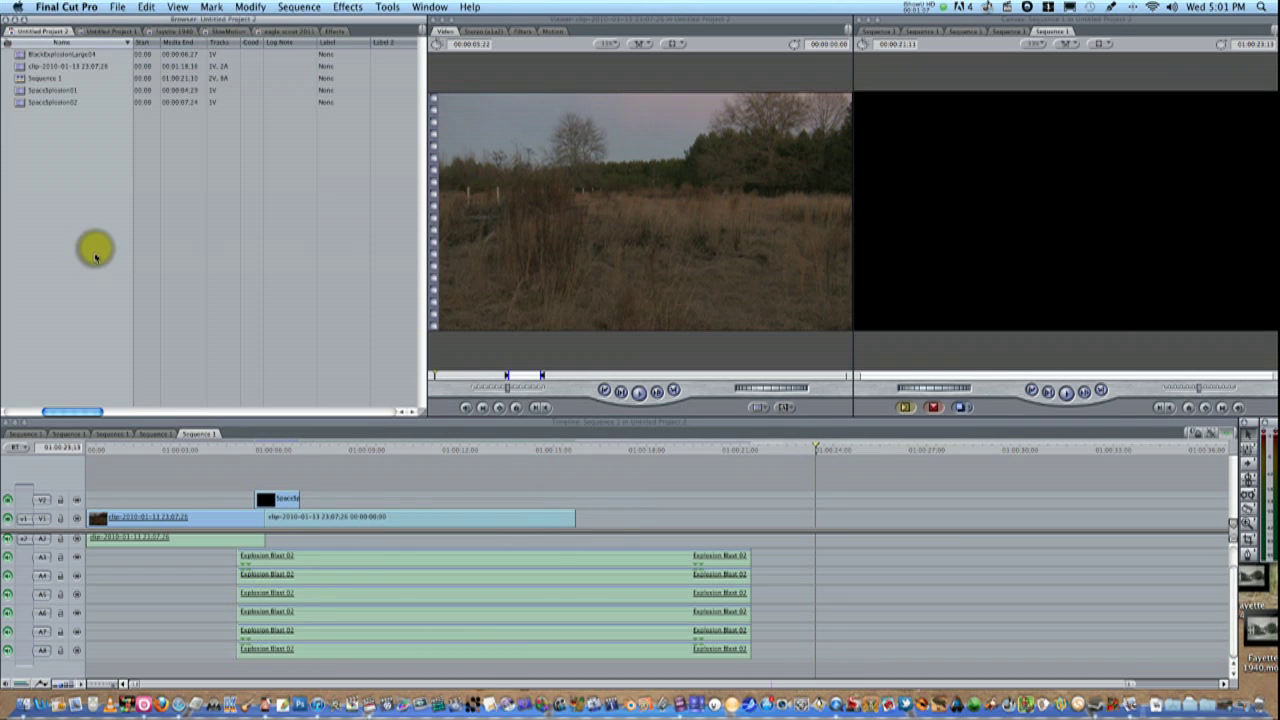
pyautogui.click(22, 66)
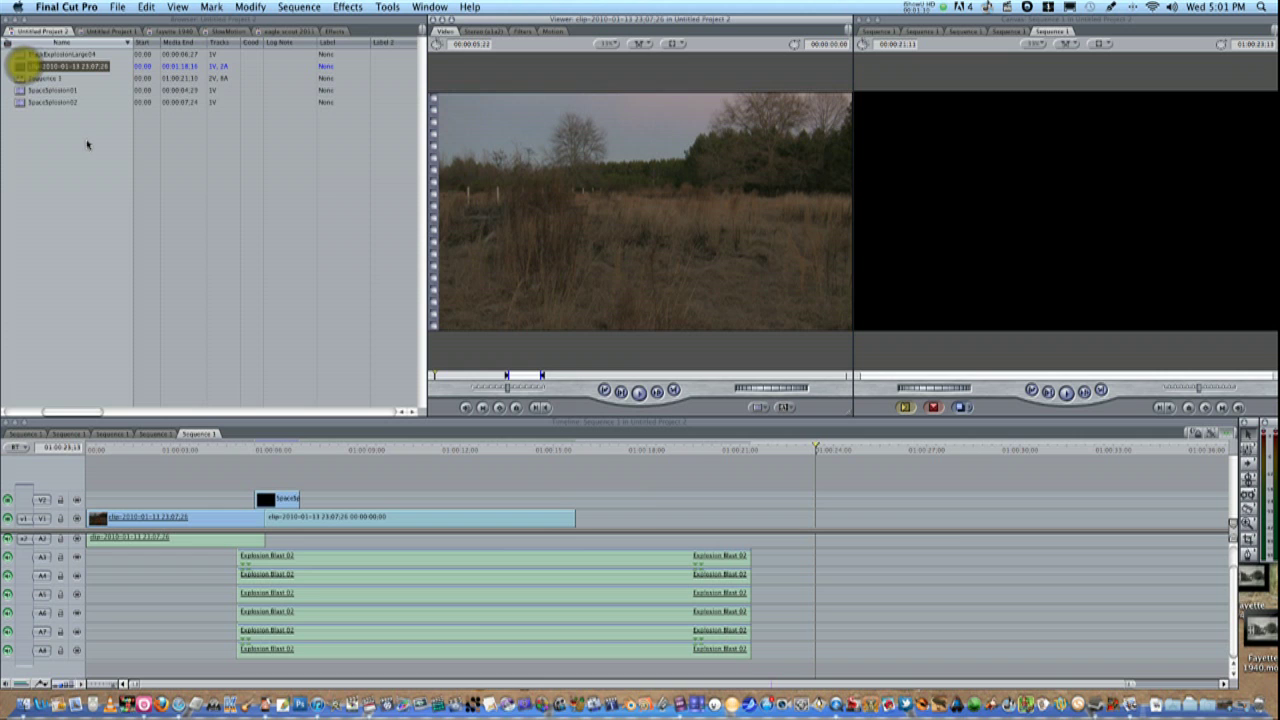
pyautogui.click(516, 377)
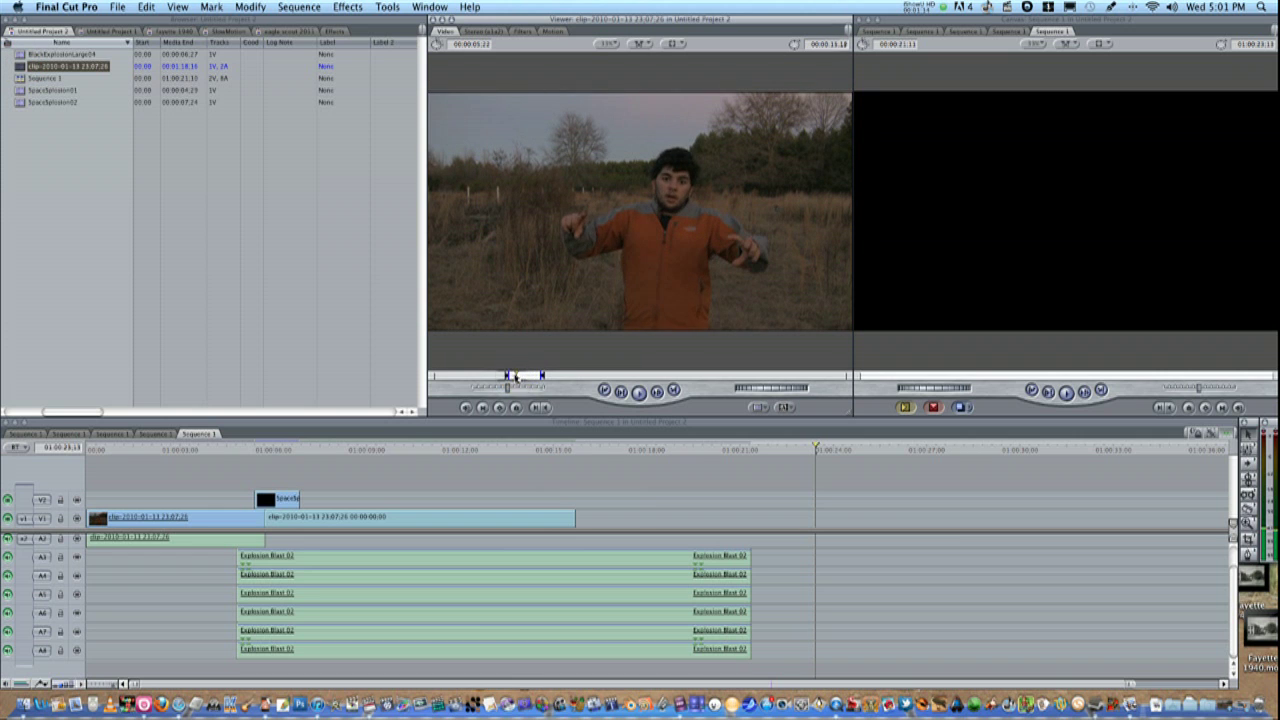
pyautogui.click(603, 240)
pyautogui.moveTo(590, 222); pyautogui.dragTo(845, 519)
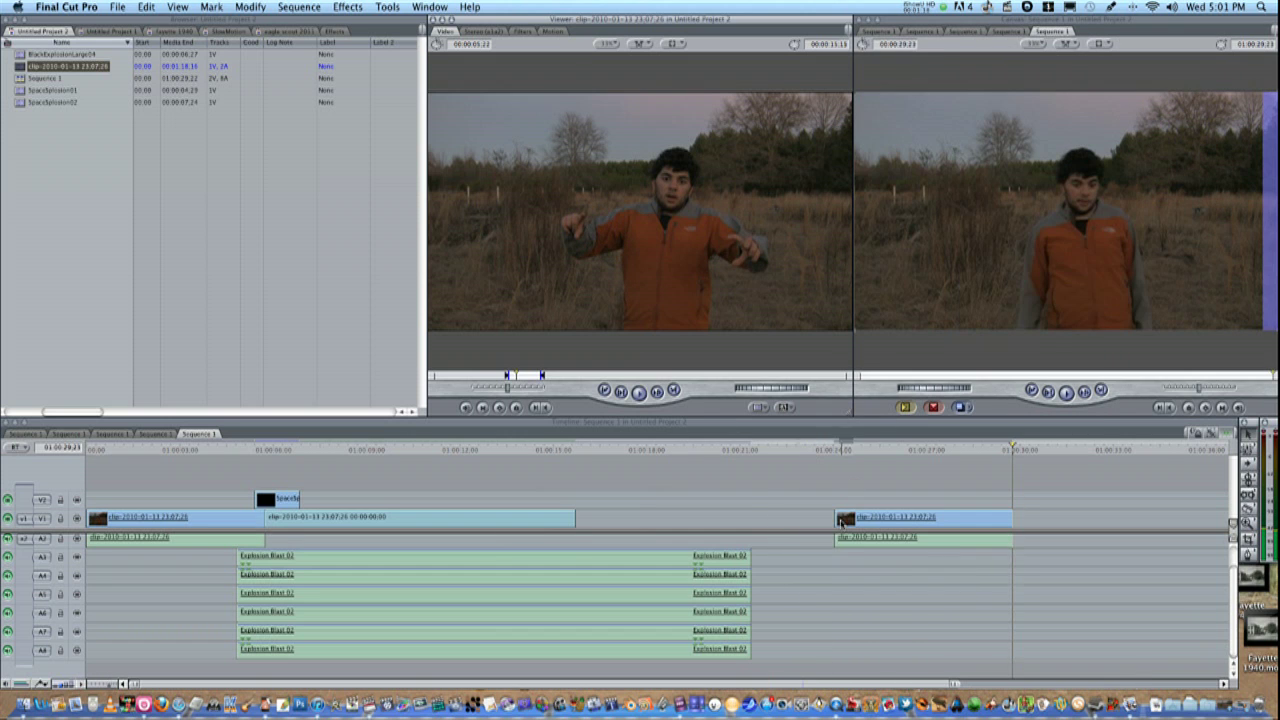
# Step: Make a freeze frame from the clip's empty-field first frame and place it on V1 directly after the new actor clip
pyautogui.click(317, 448)
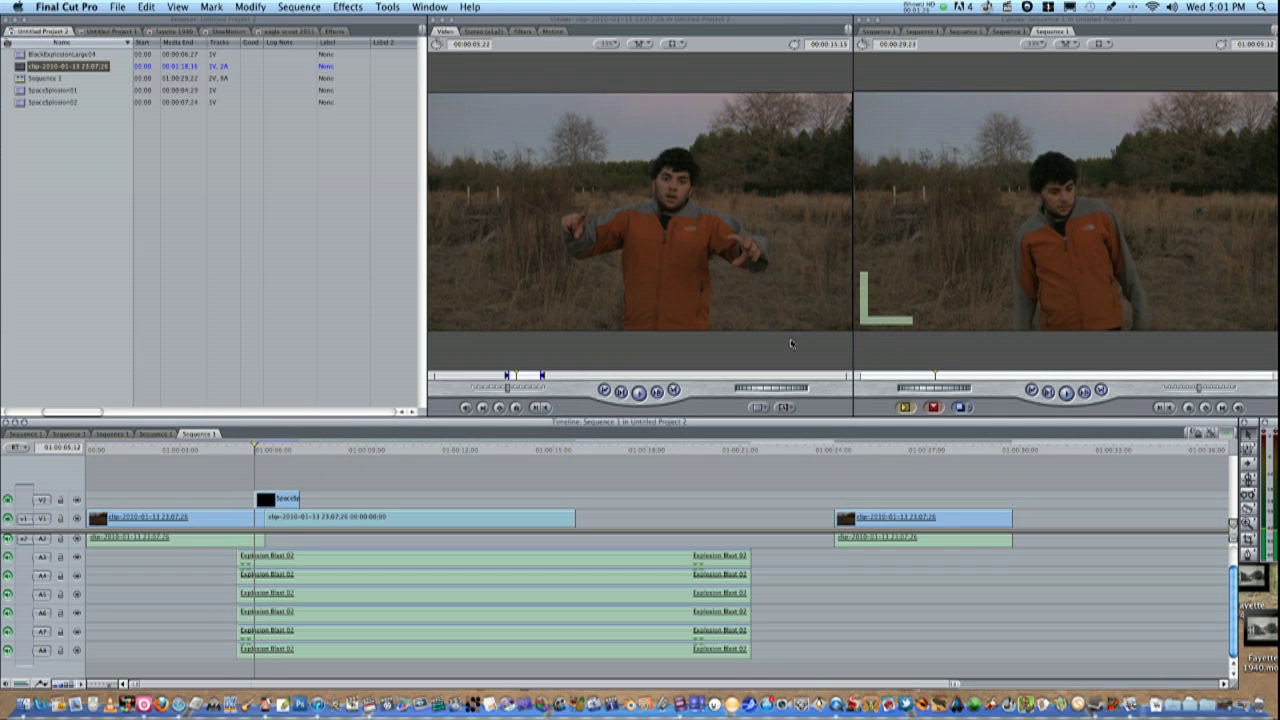
pyautogui.moveTo(754, 451); pyautogui.dragTo(830, 452)
pyautogui.click(437, 375)
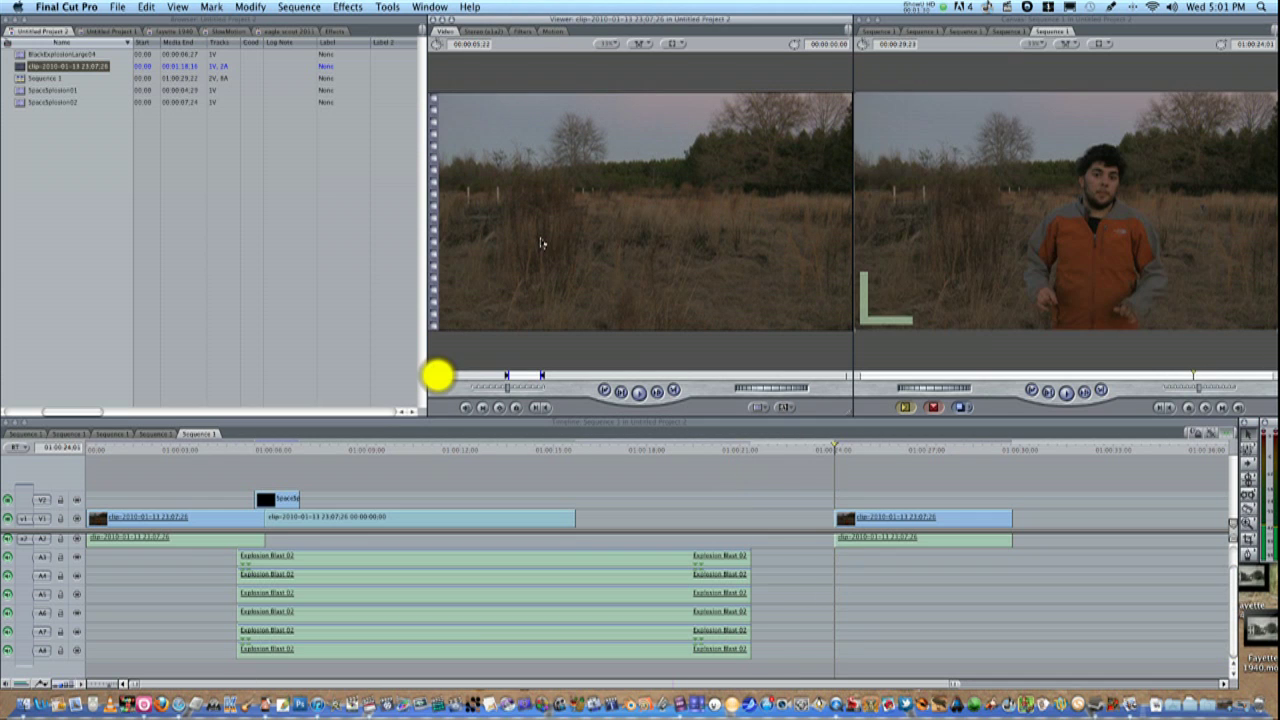
pyautogui.click(669, 241)
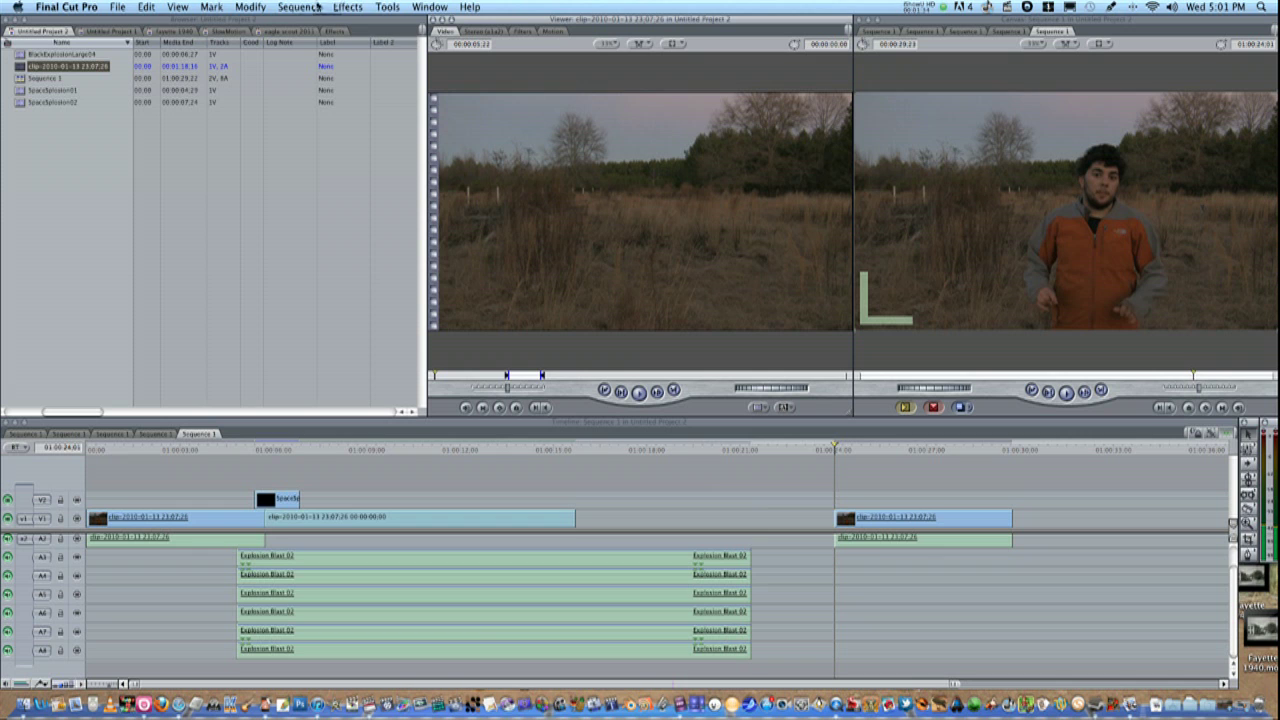
pyautogui.click(267, 6)
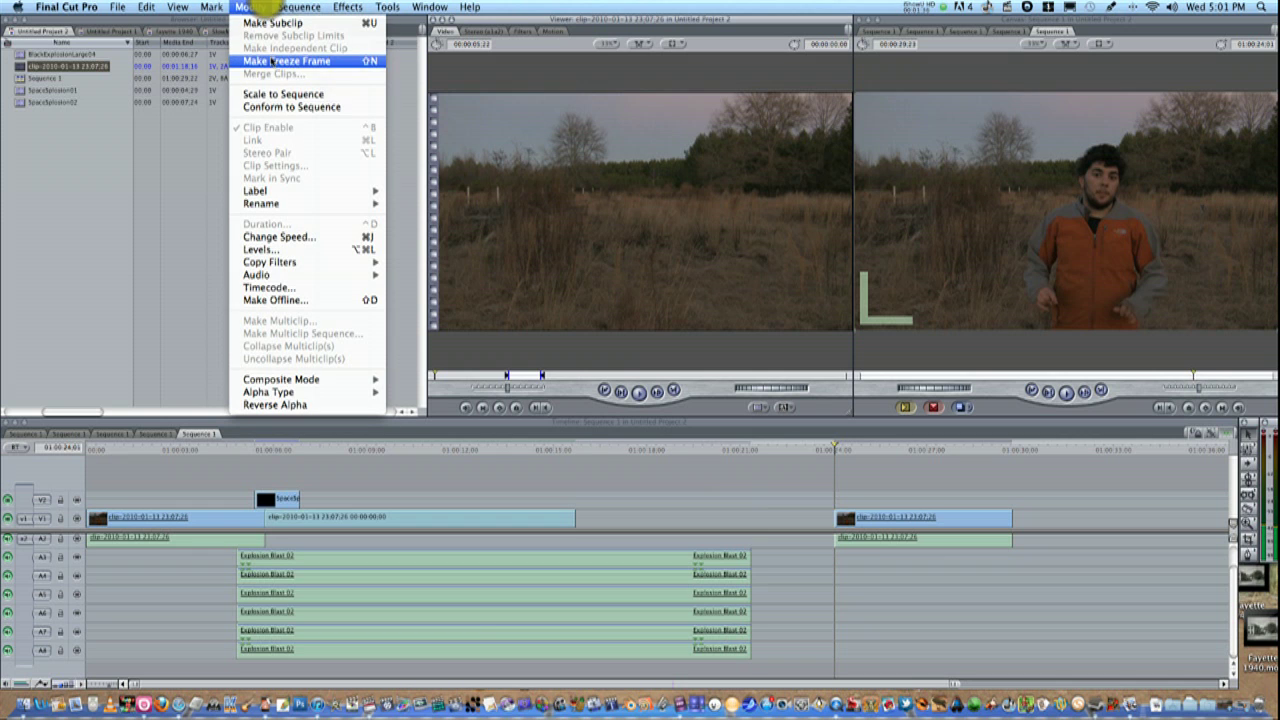
pyautogui.click(271, 62)
pyautogui.moveTo(686, 143); pyautogui.dragTo(1023, 520)
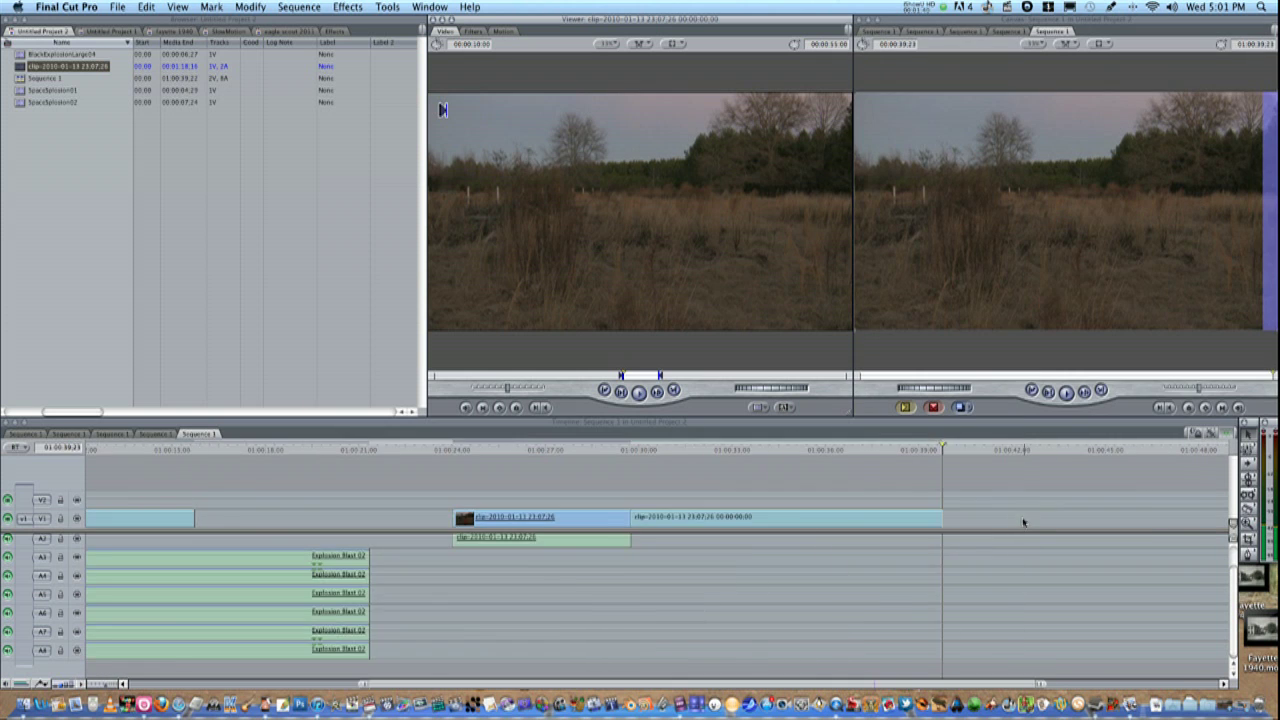
# Step: Review the cut from the actor to the empty field and park the playhead shortly before it, at 01:00:28:27
pyautogui.click(845, 449)
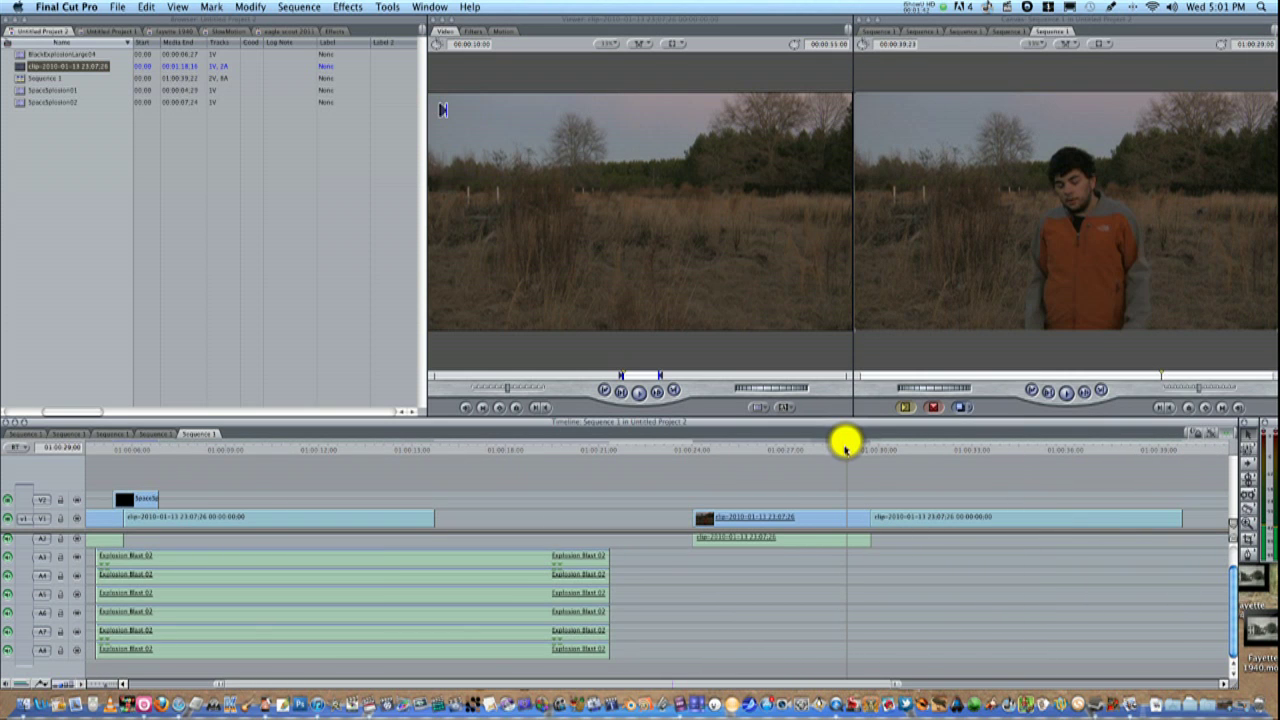
pyautogui.moveTo(845, 449); pyautogui.dragTo(872, 450)
pyautogui.hscroll(-3, 443, 477)
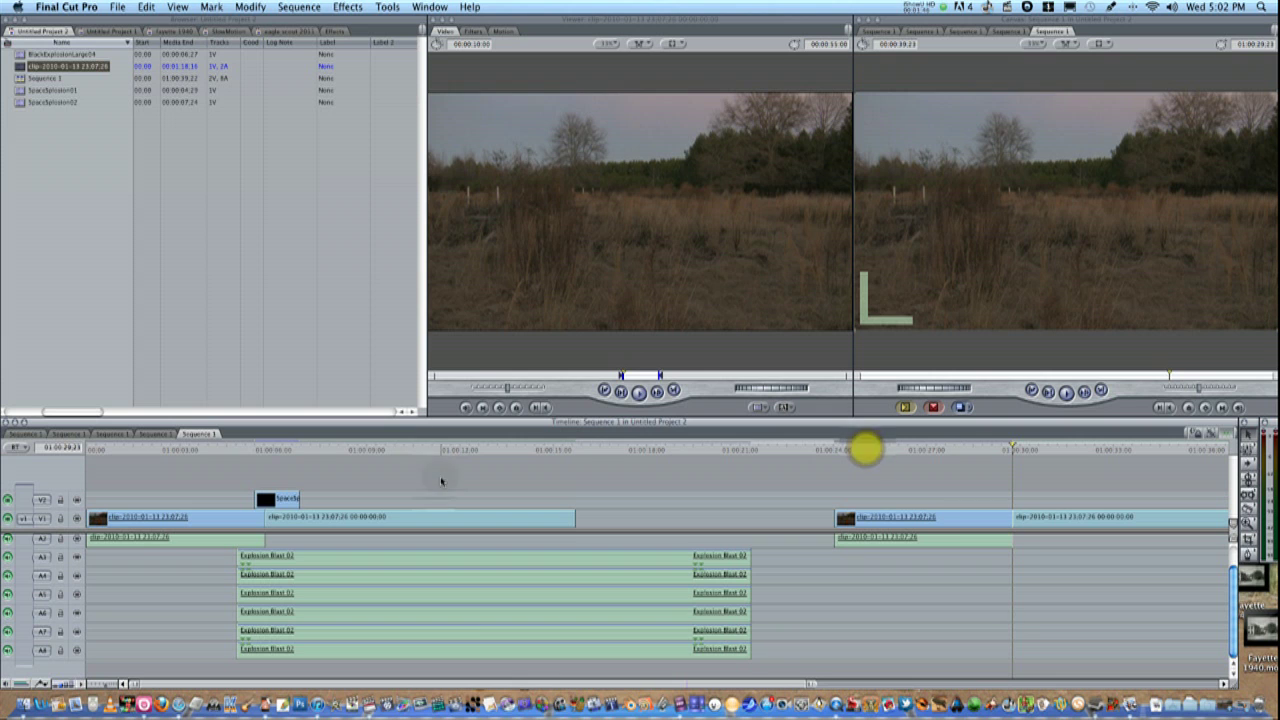
pyautogui.click(272, 449)
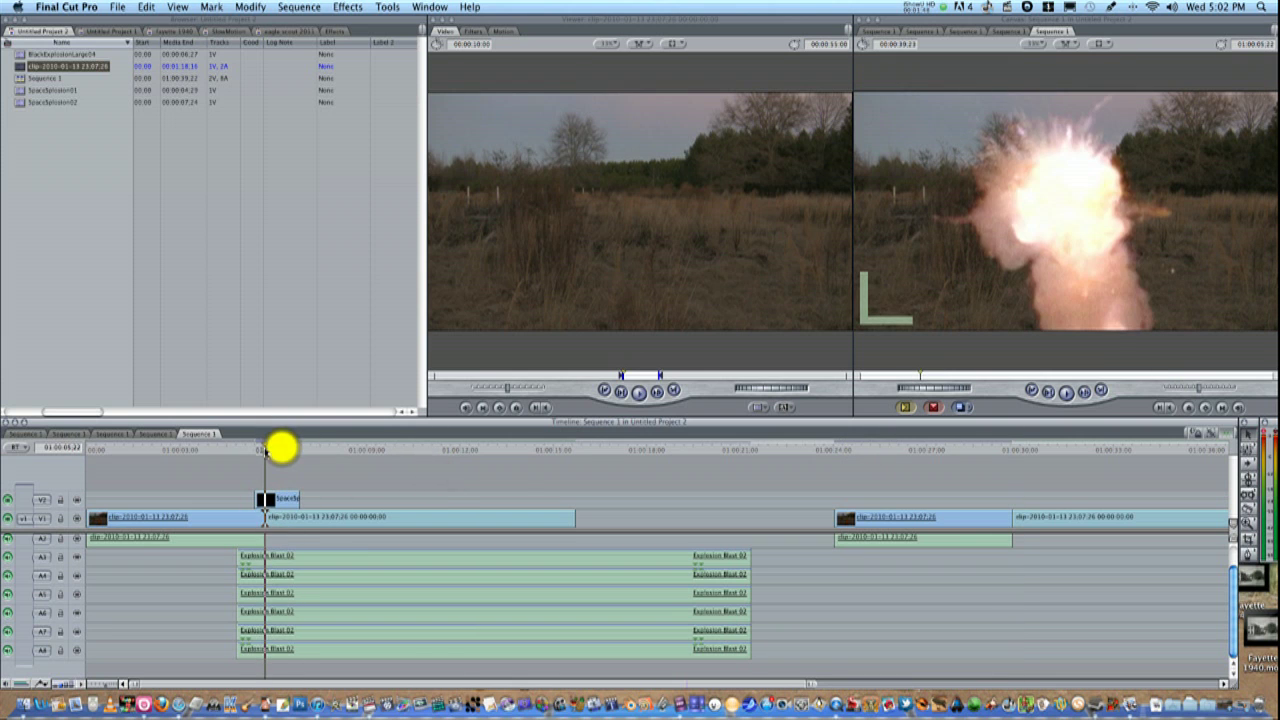
pyautogui.click(985, 449)
# Step: Load SpaceSplosion02 into the Viewer and cue it to 00:00:00:10, past its opening title
pyautogui.click(31, 206)
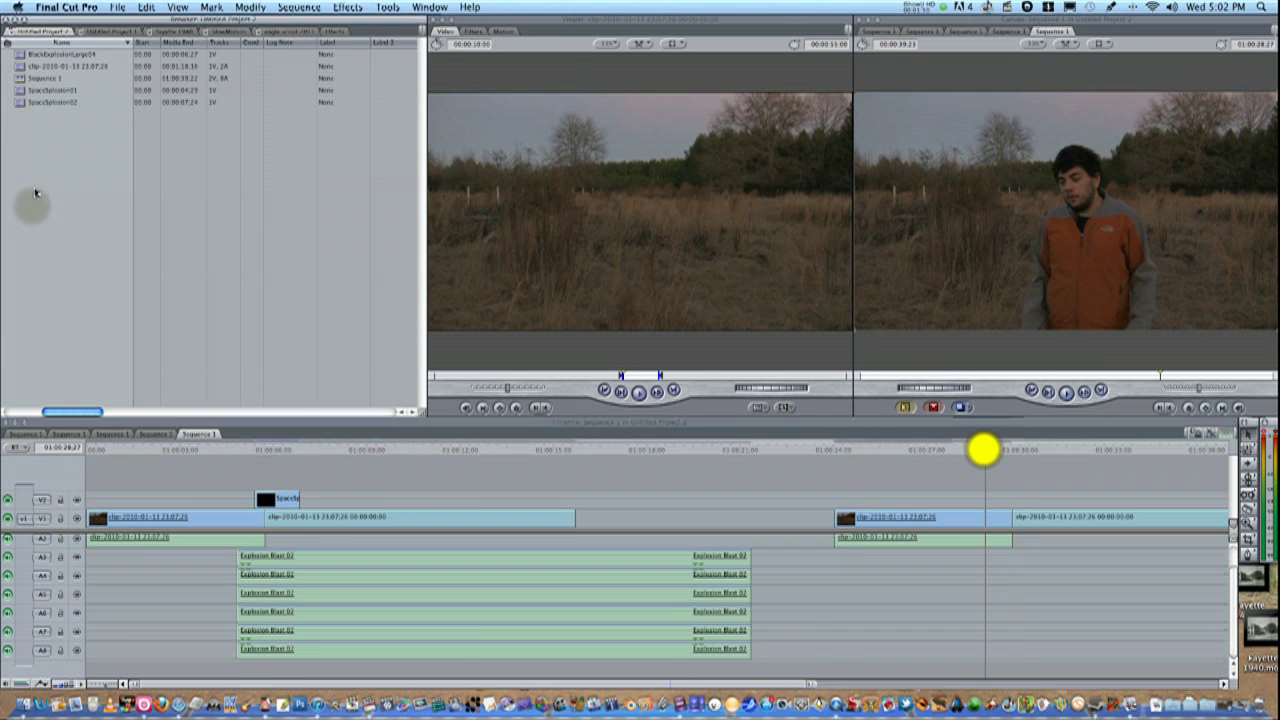
pyautogui.doubleClick(44, 103)
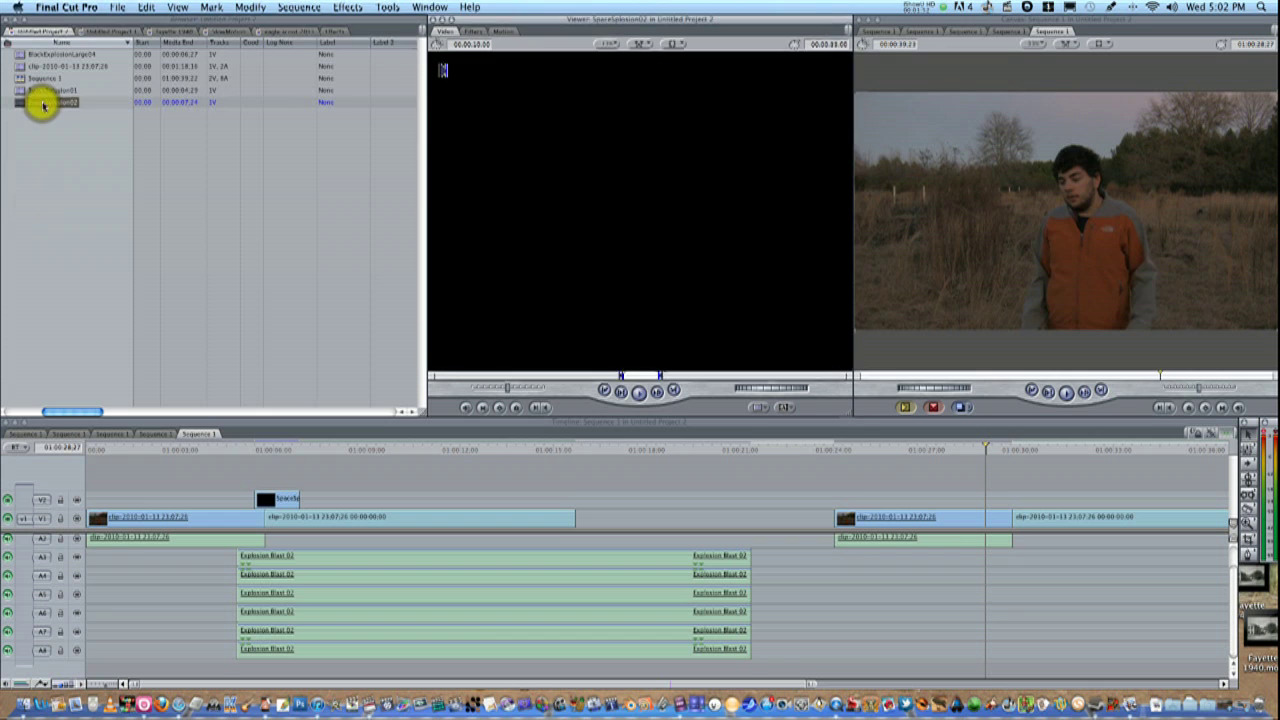
pyautogui.click(94, 186)
pyautogui.moveTo(486, 374); pyautogui.dragTo(465, 376)
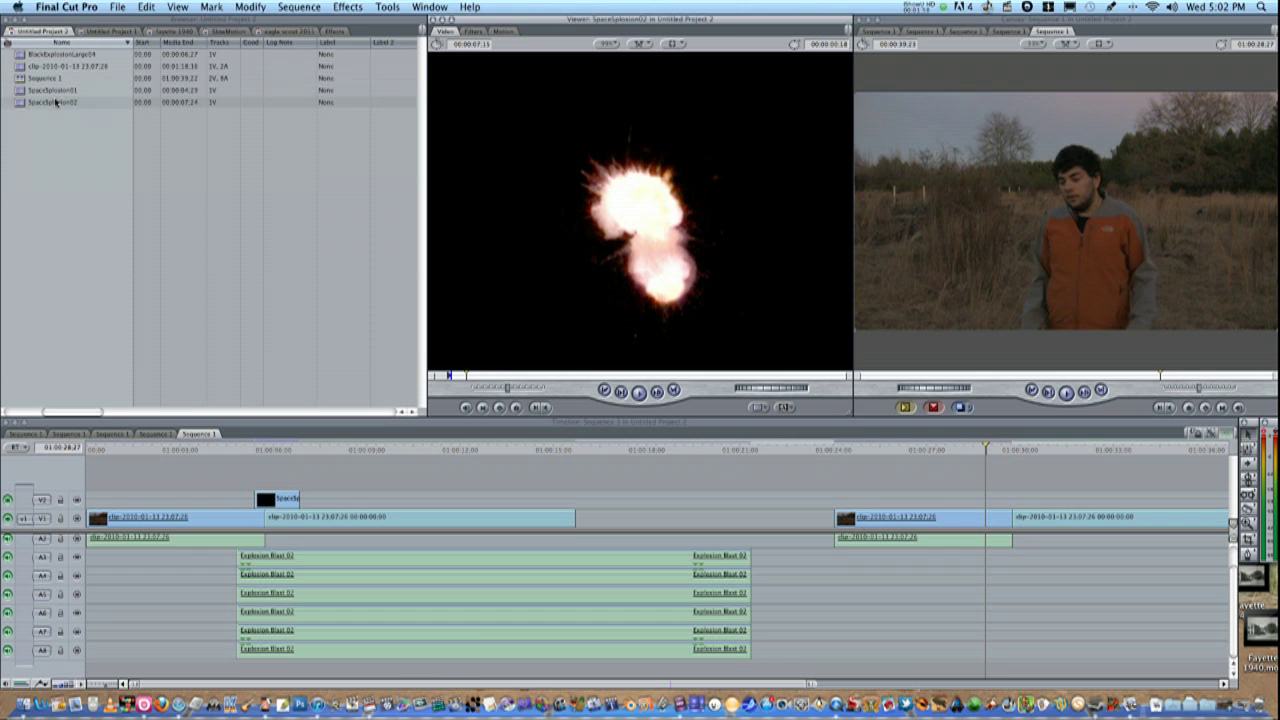
pyautogui.click(644, 229)
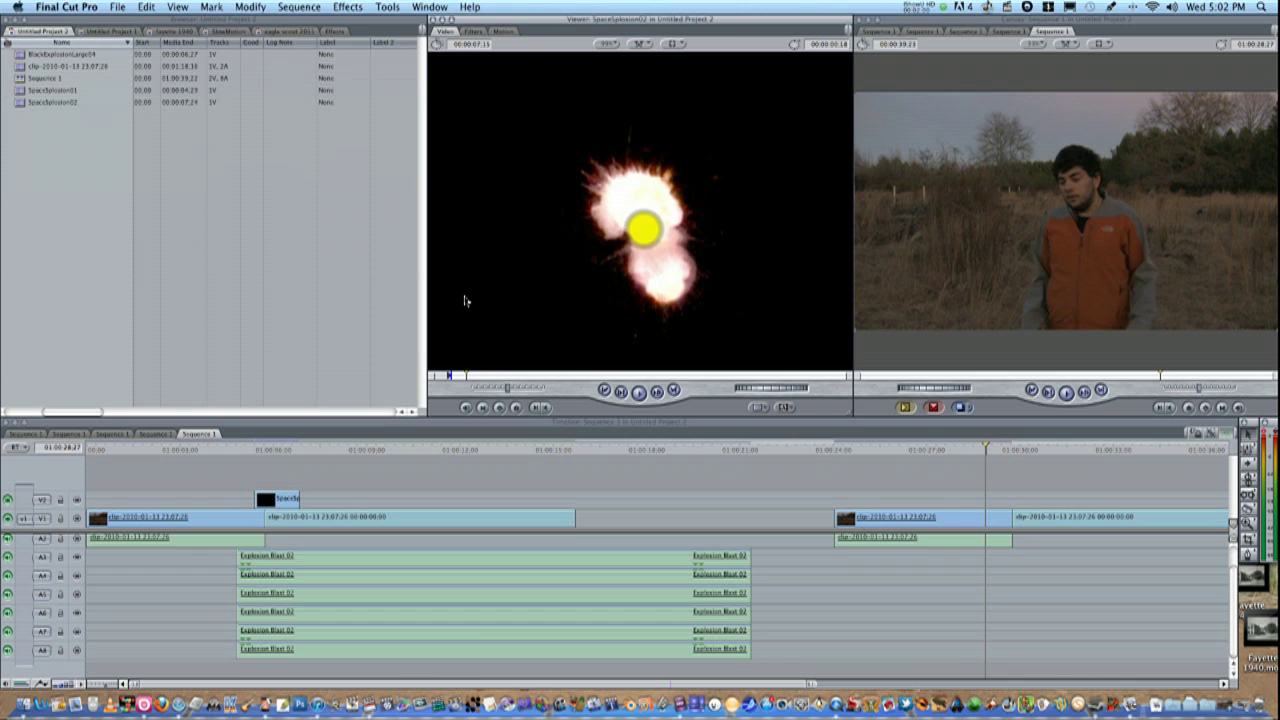
pyautogui.click(435, 377)
pyautogui.click(432, 376)
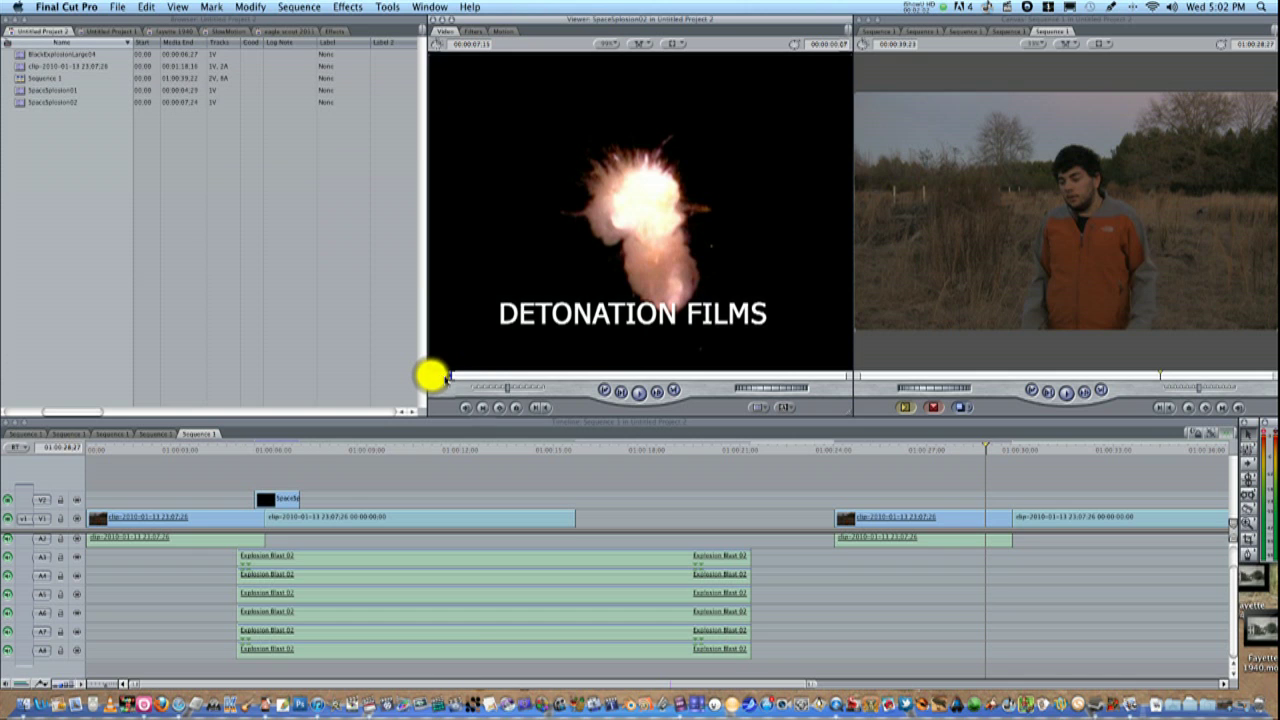
pyautogui.moveTo(436, 378); pyautogui.dragTo(450, 377)
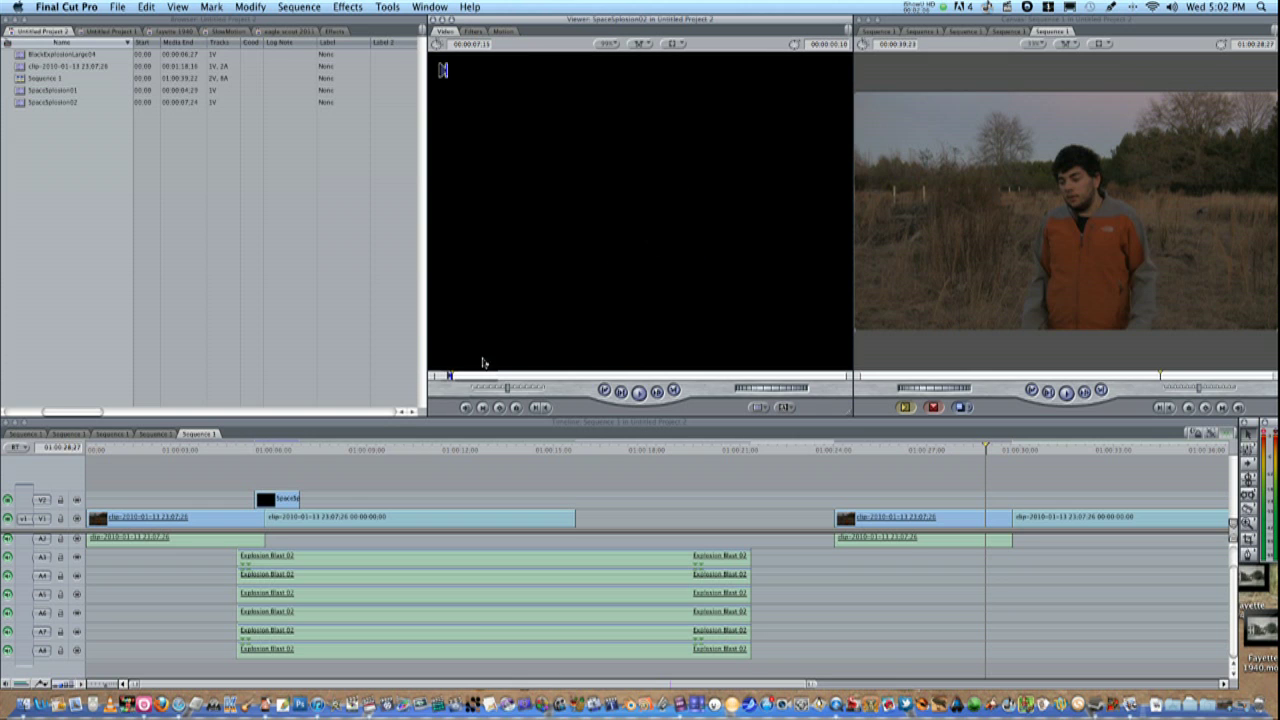
# Step: Place SpaceSplosion02 on V2 over the cut to the empty-field freeze frame, starting at about 01:00:29:07
pyautogui.click(560, 272)
pyautogui.moveTo(590, 157); pyautogui.dragTo(987, 497)
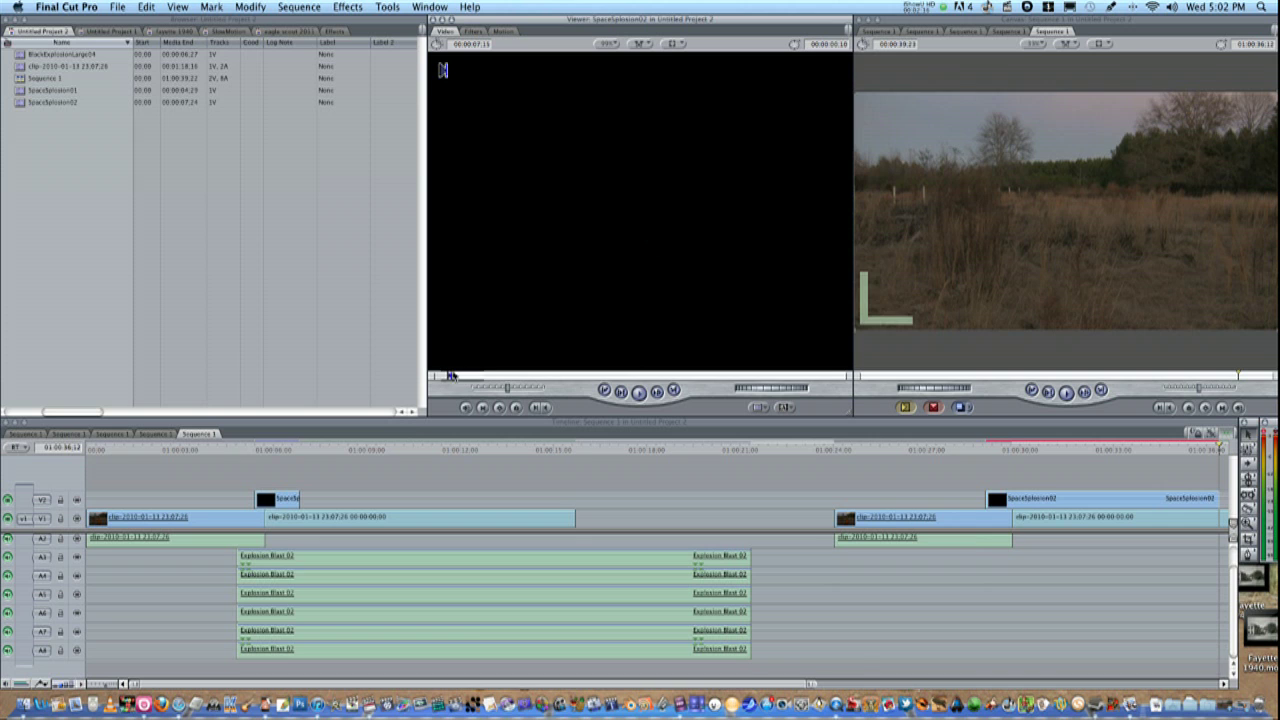
pyautogui.click(980, 479)
pyautogui.click(997, 447)
pyautogui.moveTo(1059, 498); pyautogui.dragTo(1044, 498)
pyautogui.moveTo(990, 447); pyautogui.dragTo(985, 445)
pyautogui.moveTo(1016, 505); pyautogui.dragTo(1020, 506)
pyautogui.click(1013, 449)
pyautogui.moveTo(1005, 452); pyautogui.dragTo(1015, 452)
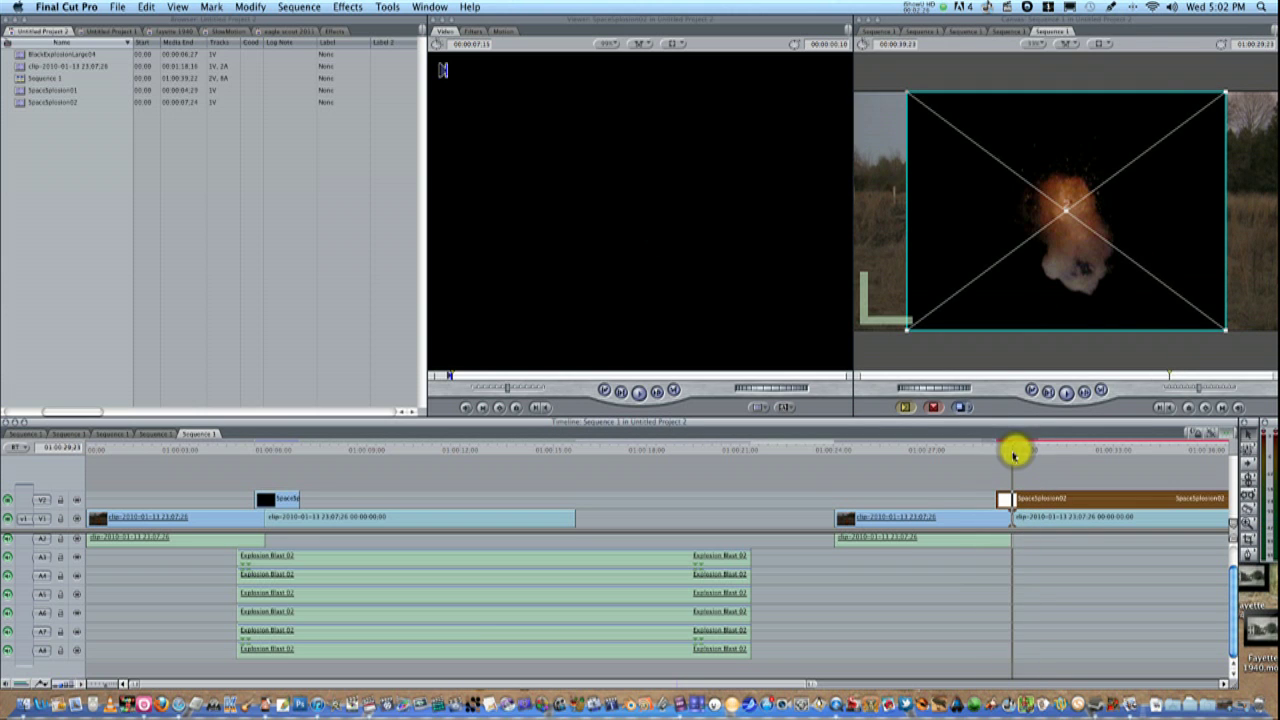
pyautogui.moveTo(1001, 498); pyautogui.dragTo(997, 497)
pyautogui.moveTo(1000, 449); pyautogui.dragTo(1002, 452)
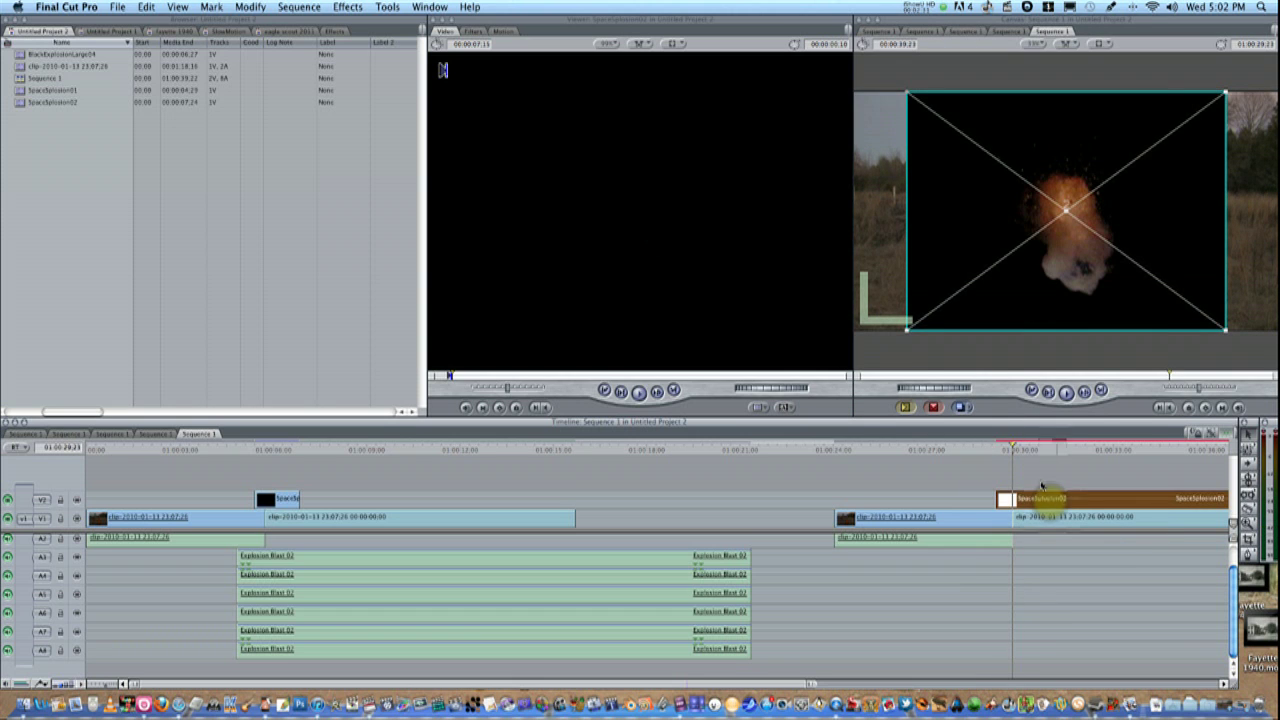
# Step: Set the composite mode of the new SpaceSplosion02 clip to Screen
pyautogui.click(248, 7)
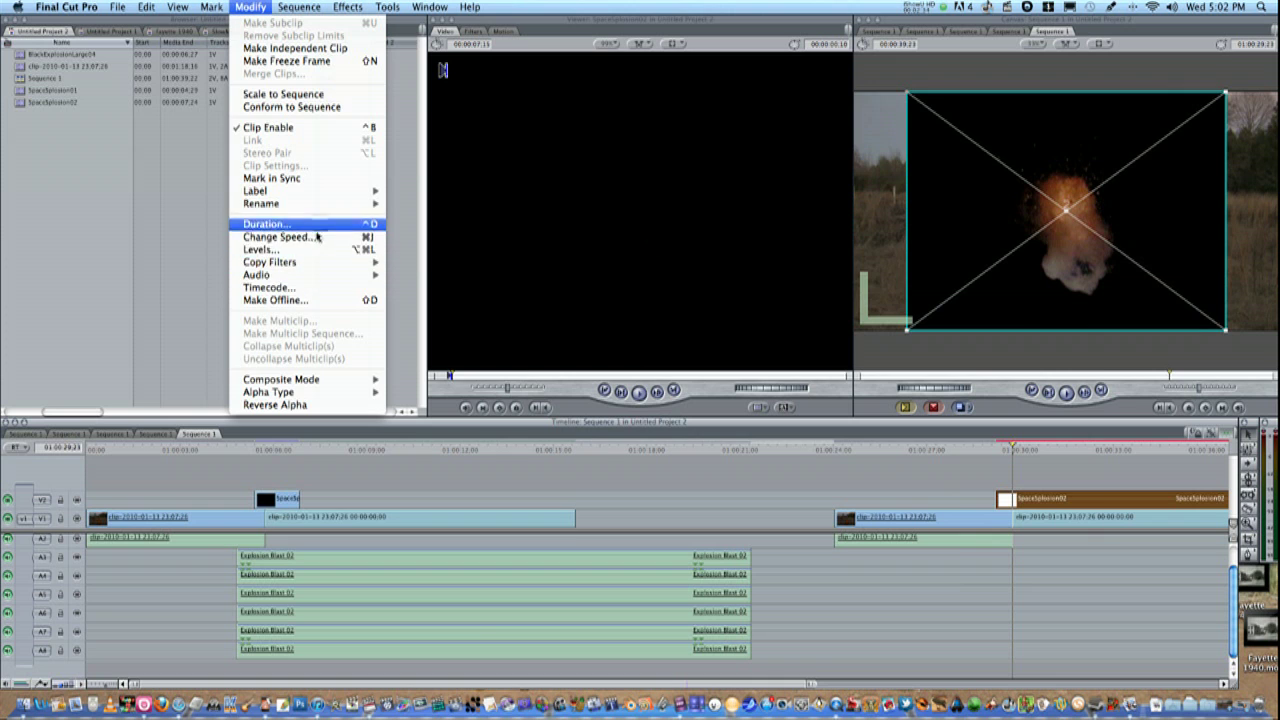
pyautogui.moveTo(300, 380)
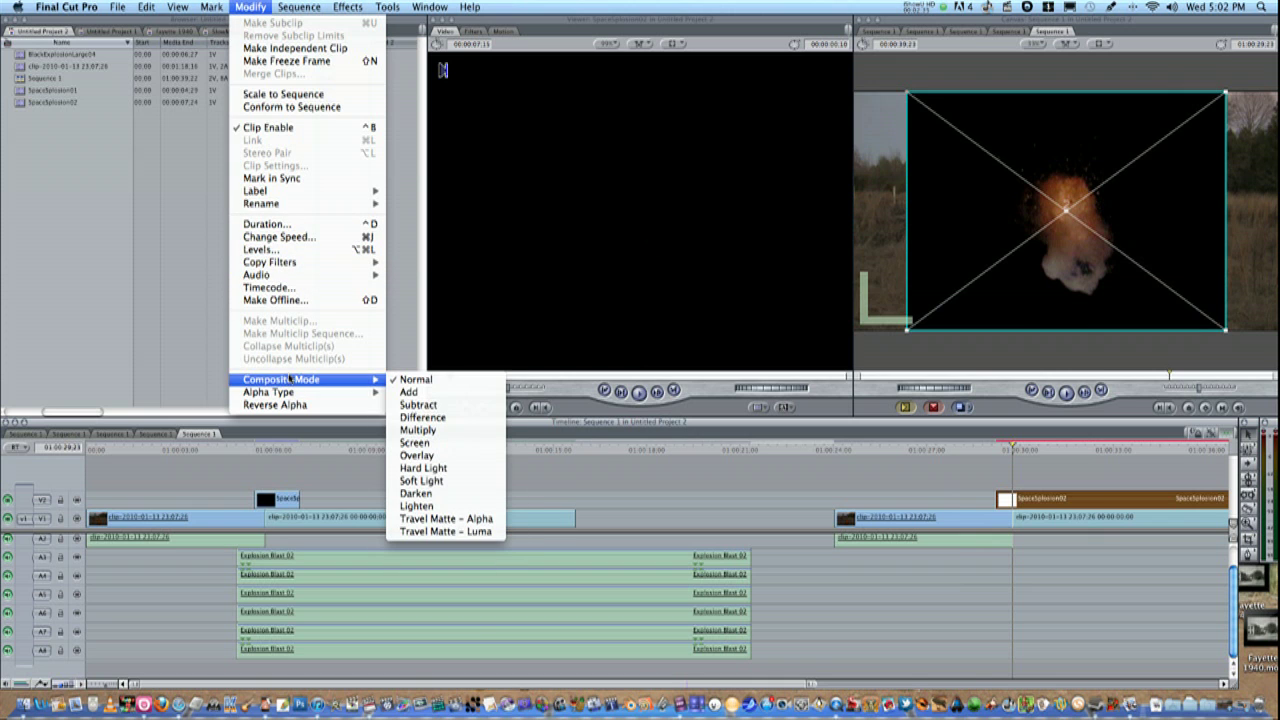
pyautogui.click(427, 455)
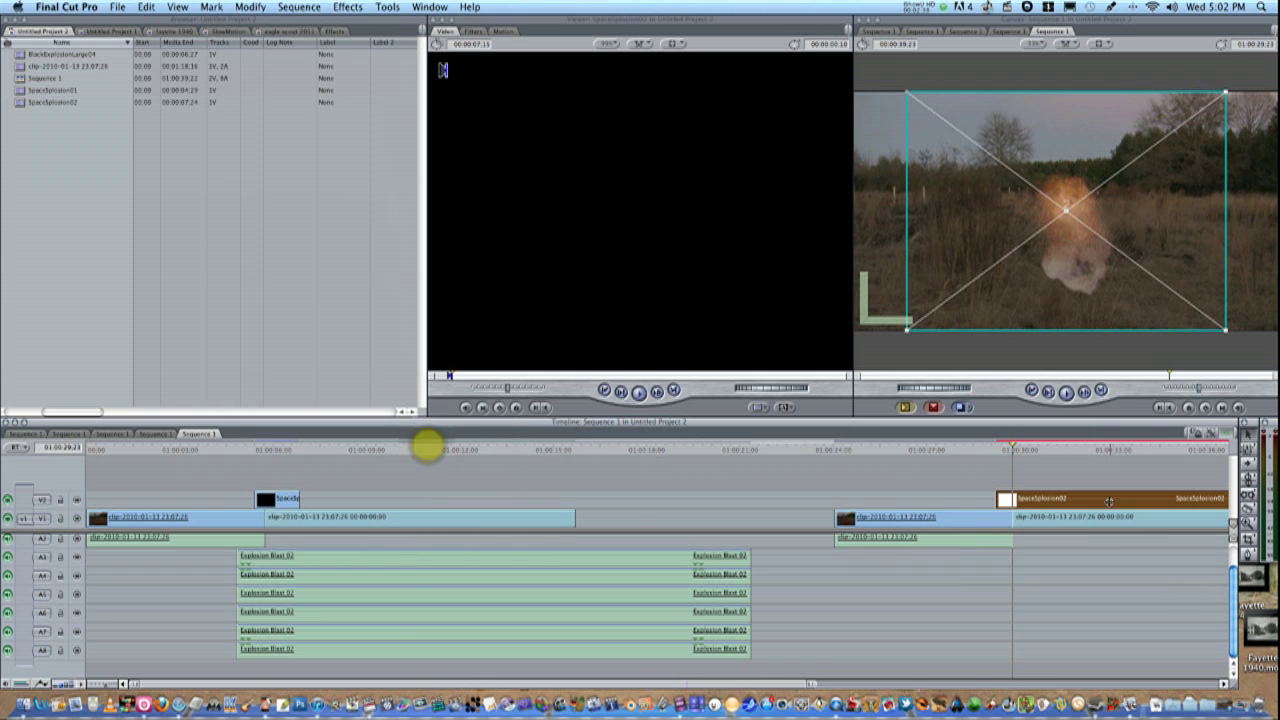
# Step: Trim the end of the new SpaceSplosion02 clip to about two seconds and enlarge its frame to fill the canvas width
pyautogui.hscroll(5, 1040, 495)
pyautogui.moveTo(880, 500); pyautogui.dragTo(715, 498)
pyautogui.moveTo(674, 440); pyautogui.dragTo(650, 450)
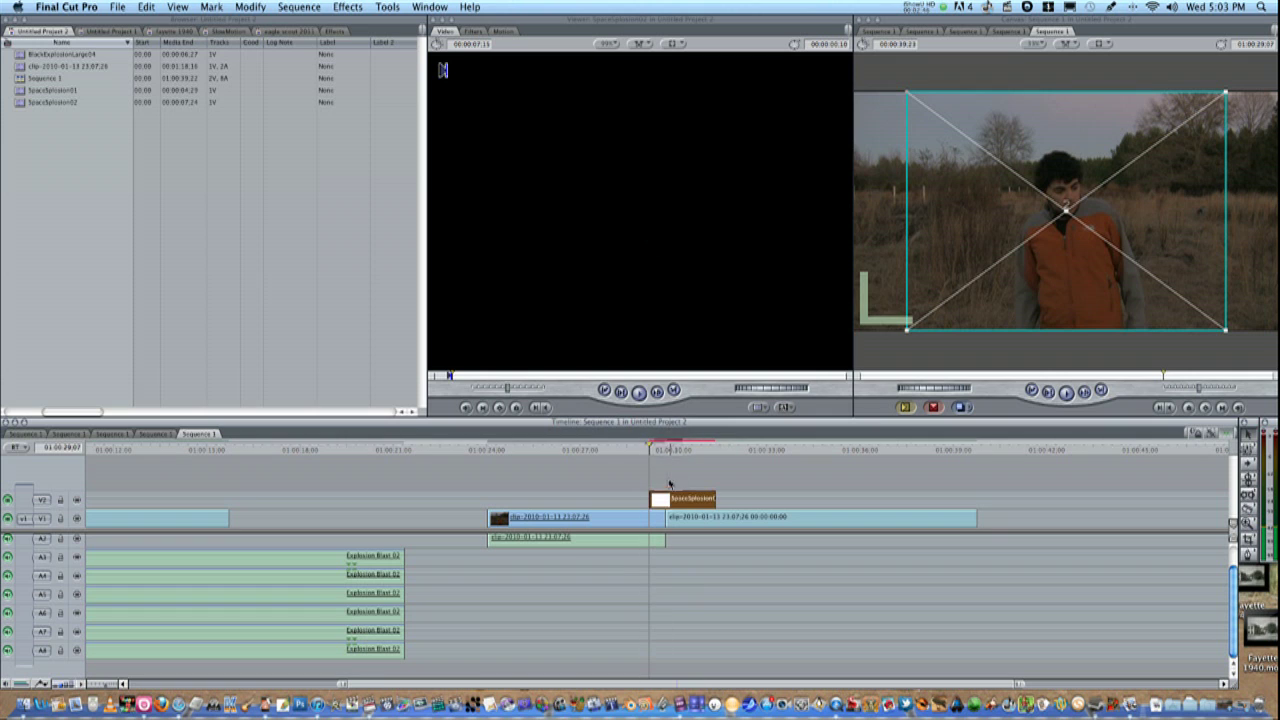
pyautogui.moveTo(900, 340); pyautogui.dragTo(857, 366)
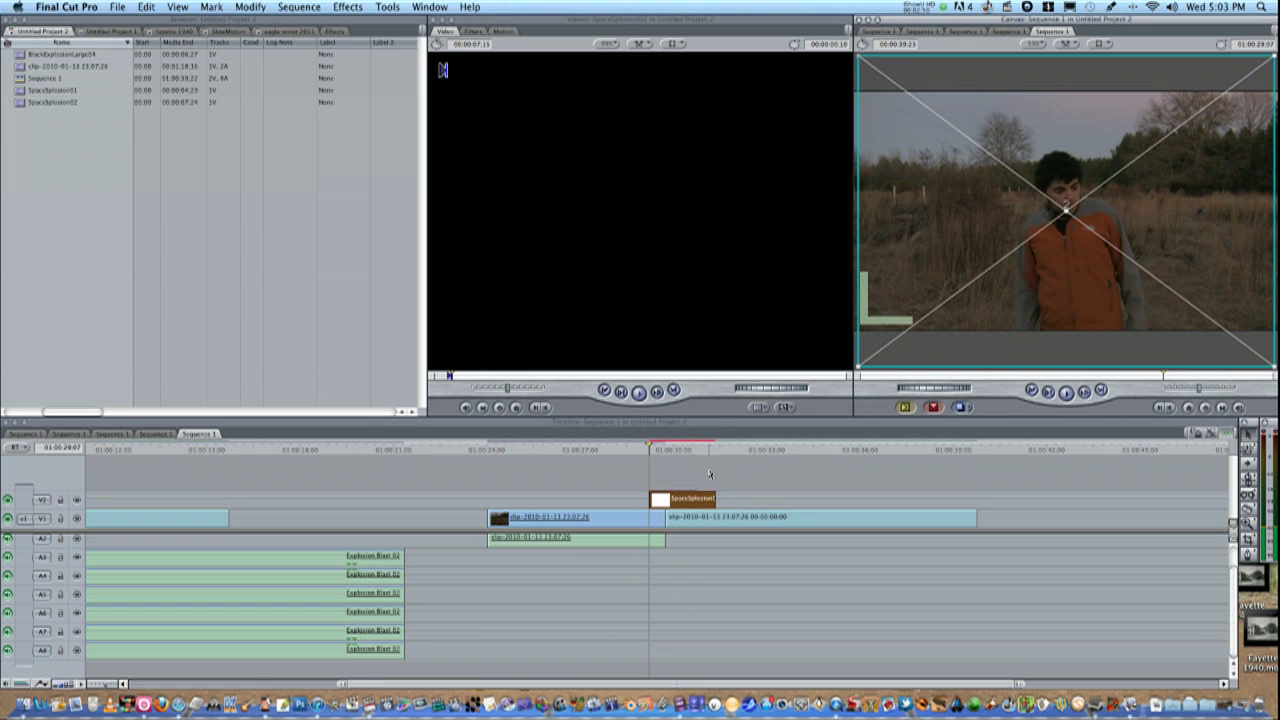
# Step: At 01:00:29:13, enlarge the SpaceSplosion02 frame beyond the canvas and shift the blast up and left over the actor
pyautogui.press('Right')
pyautogui.press('Right')
pyautogui.press('Right')
pyautogui.press('Right')
pyautogui.press('Right')
pyautogui.press('Right')
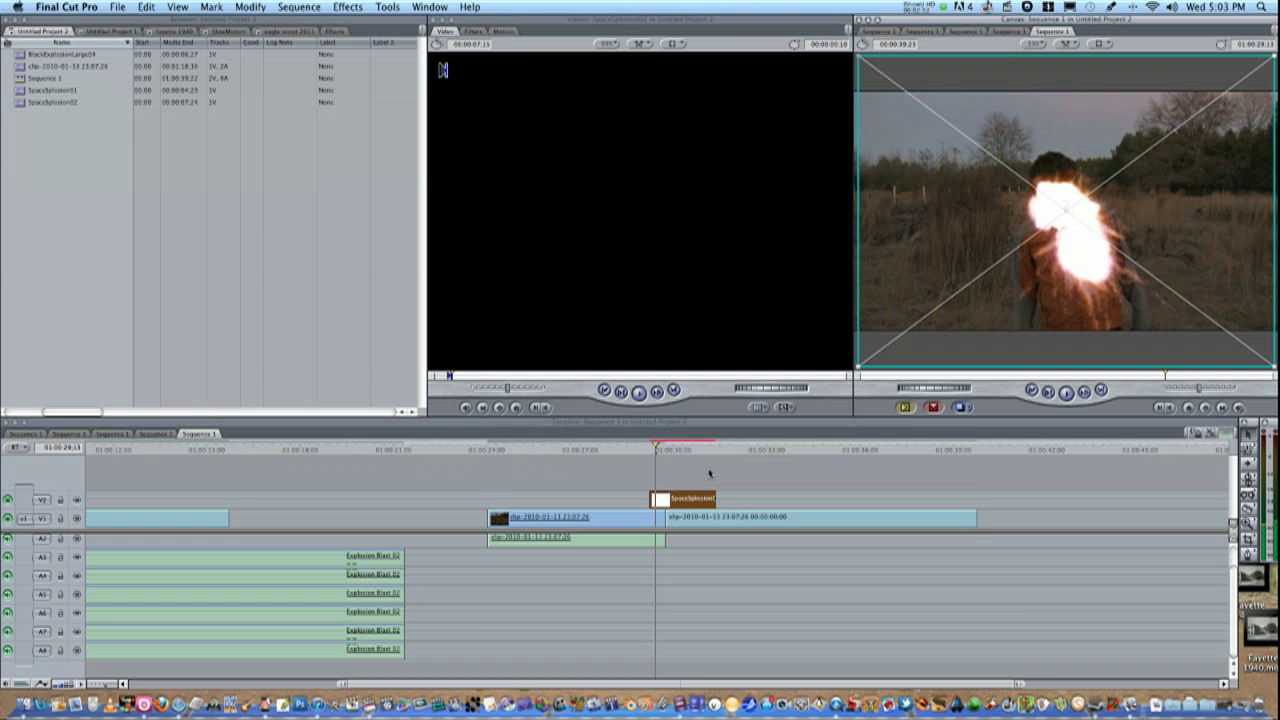
pyautogui.moveTo(856, 366); pyautogui.dragTo(852, 368)
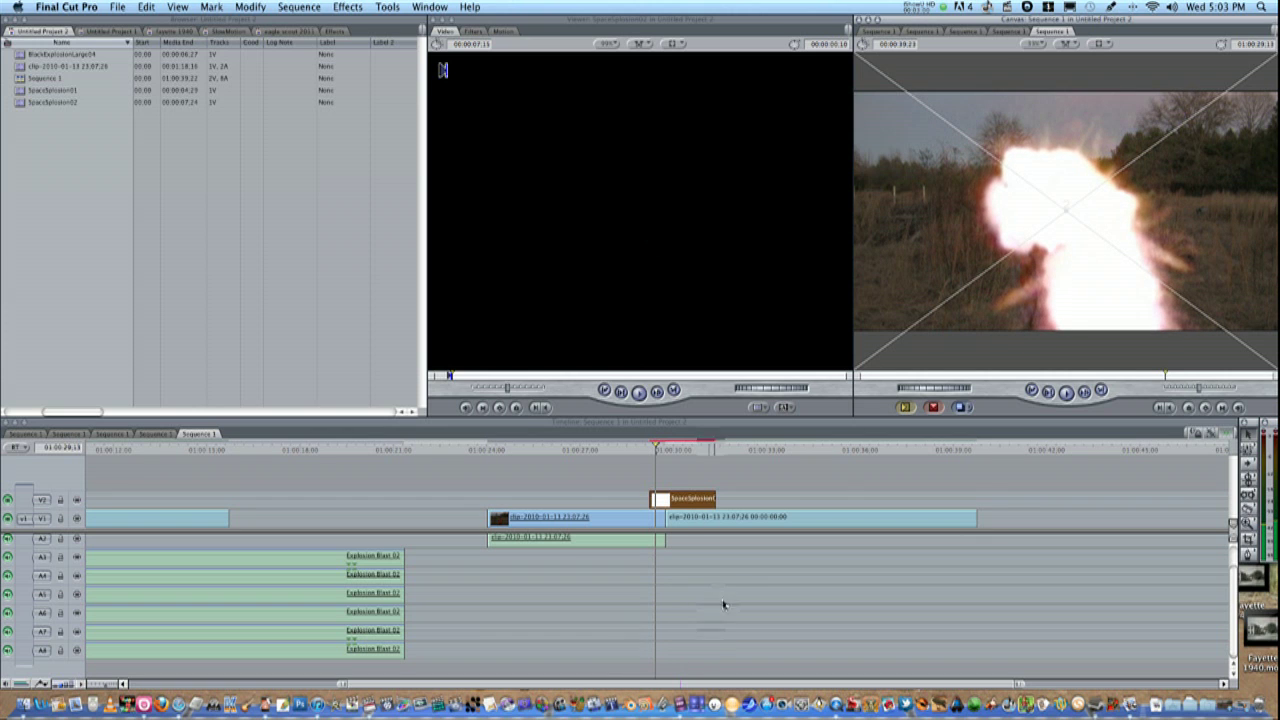
pyautogui.moveTo(987, 316); pyautogui.dragTo(974, 294)
# Step: Render the second explosion's clips on V1 and V2 and play the result from about 01:00:28:18
pyautogui.moveTo(615, 481); pyautogui.dragTo(791, 519)
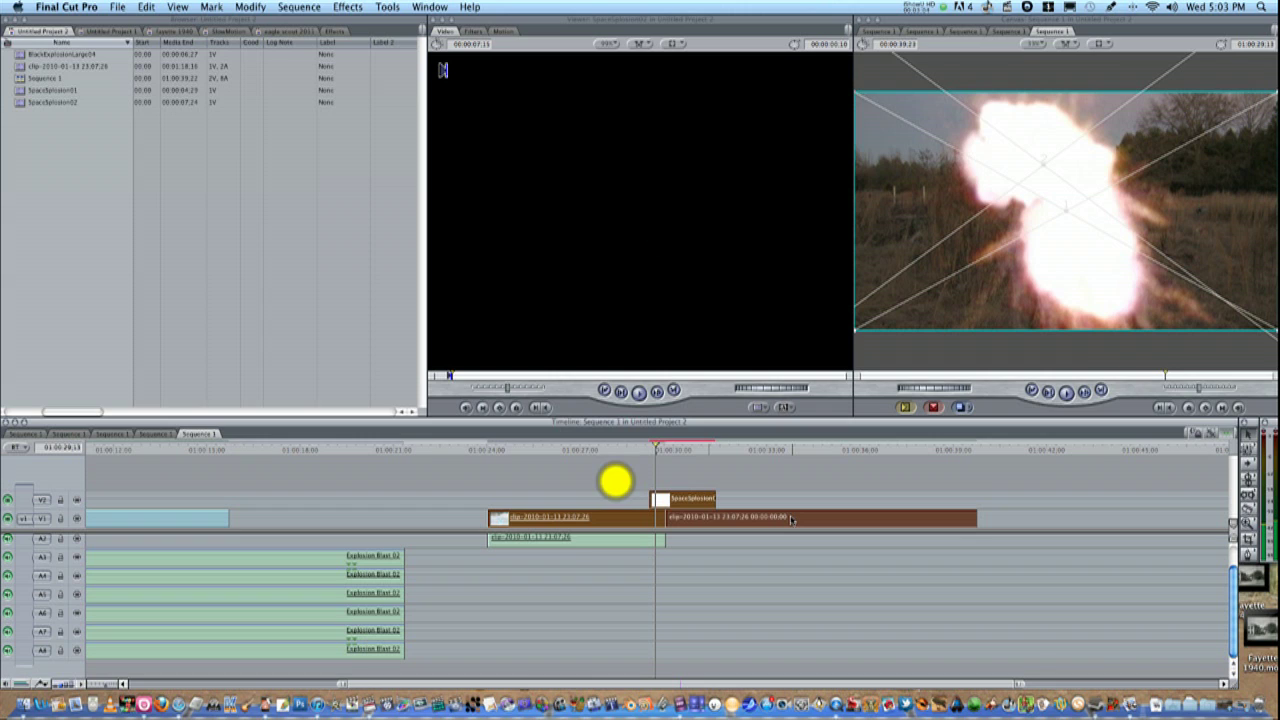
pyautogui.press('super+r')
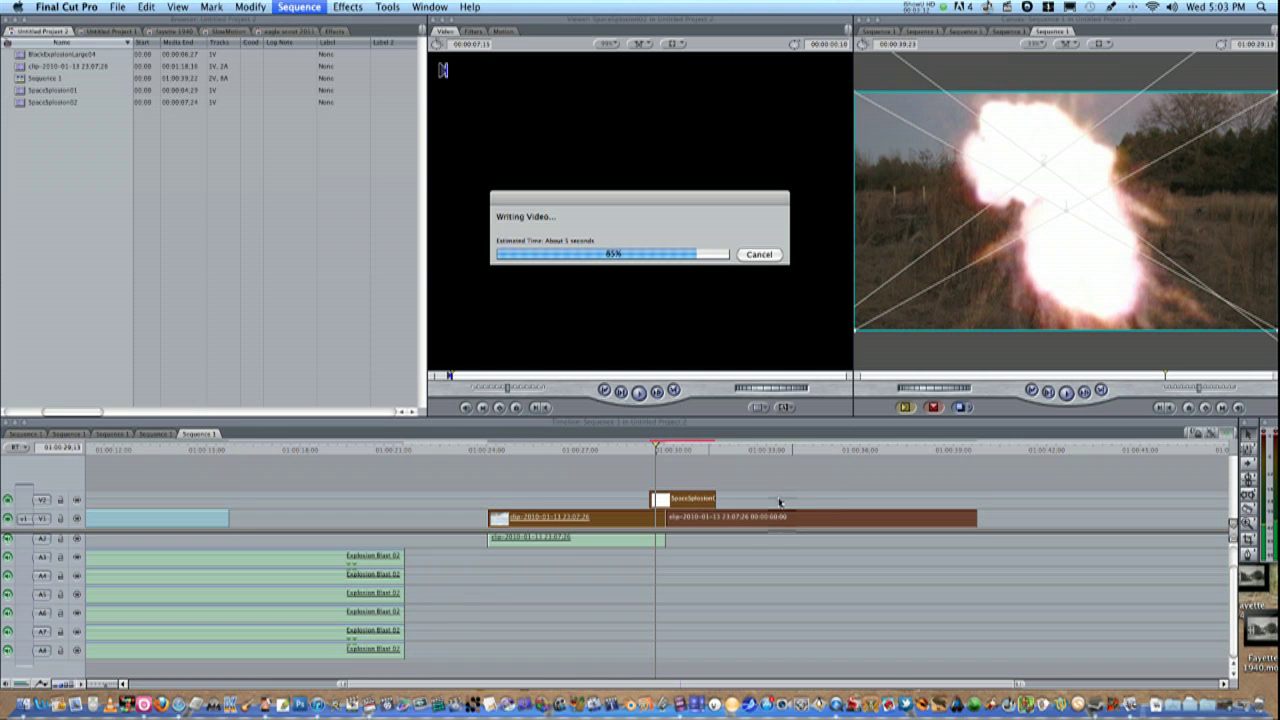
pyautogui.click(638, 448)
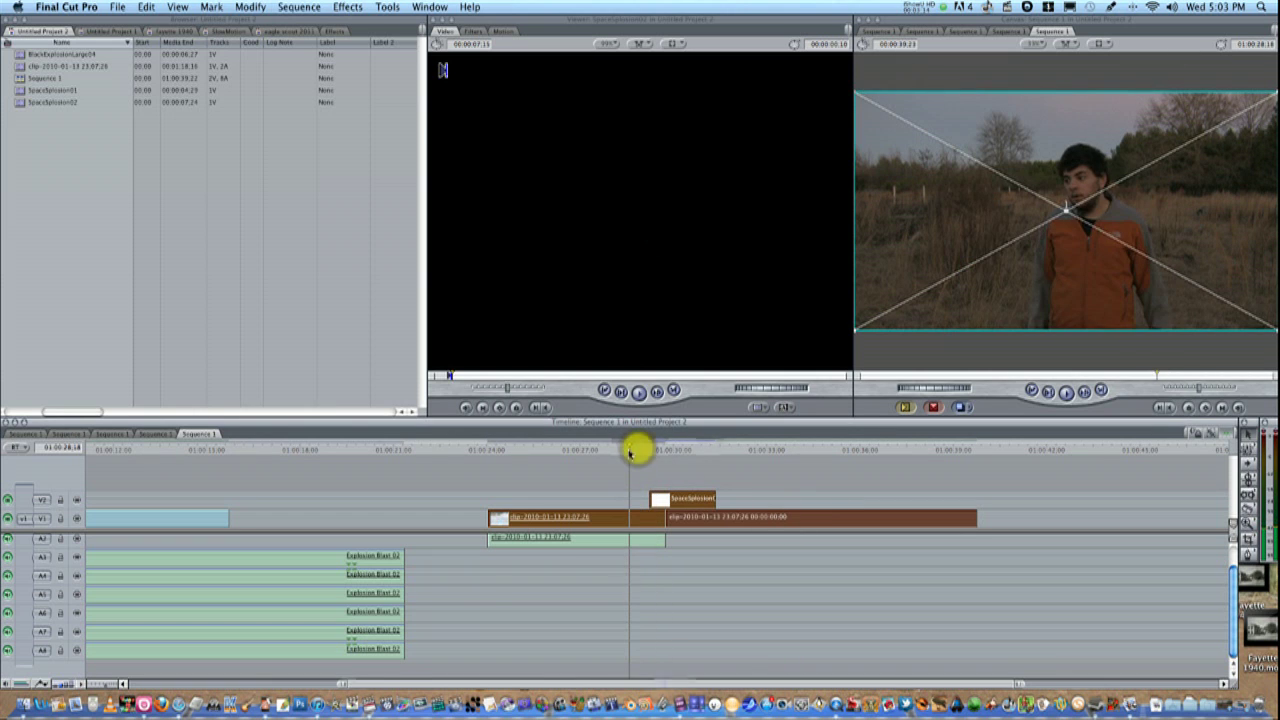
pyautogui.press('space')
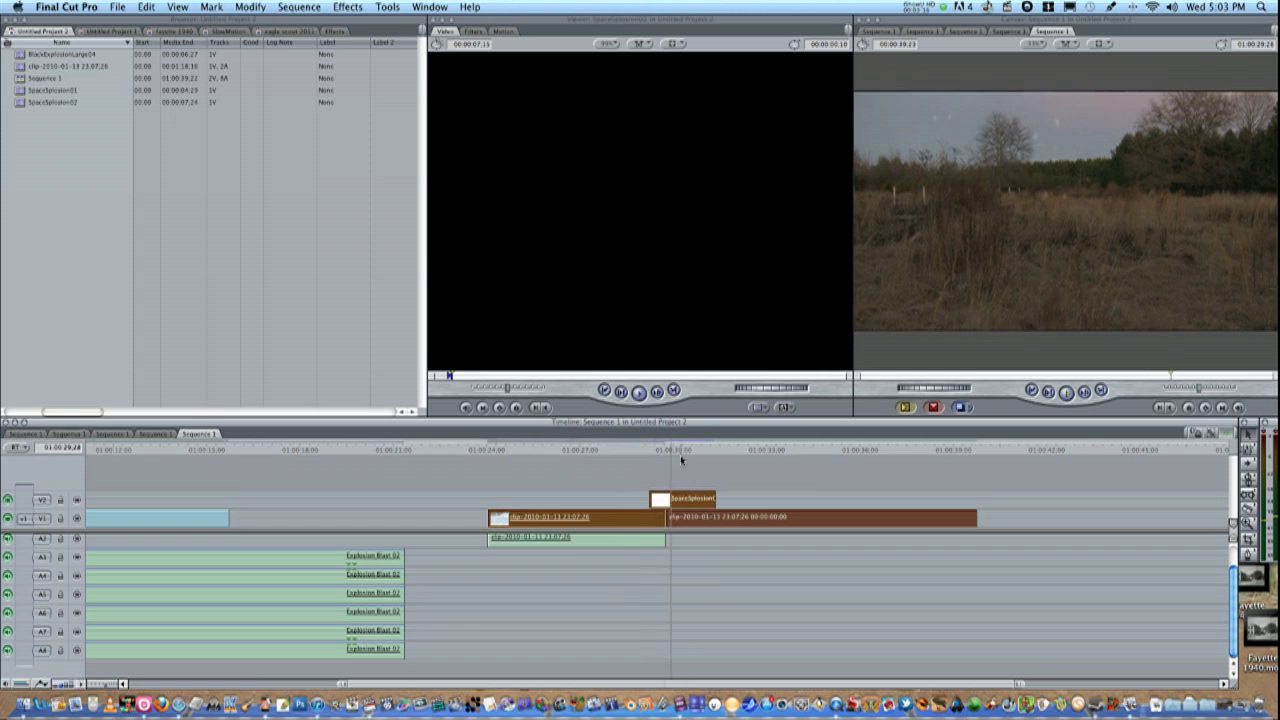
# Step: Check the frames around the cut and move the second SpaceSplosion02 clip slightly later on V2, starting at about 01:00:29:12
pyautogui.click(755, 466)
pyautogui.click(673, 449)
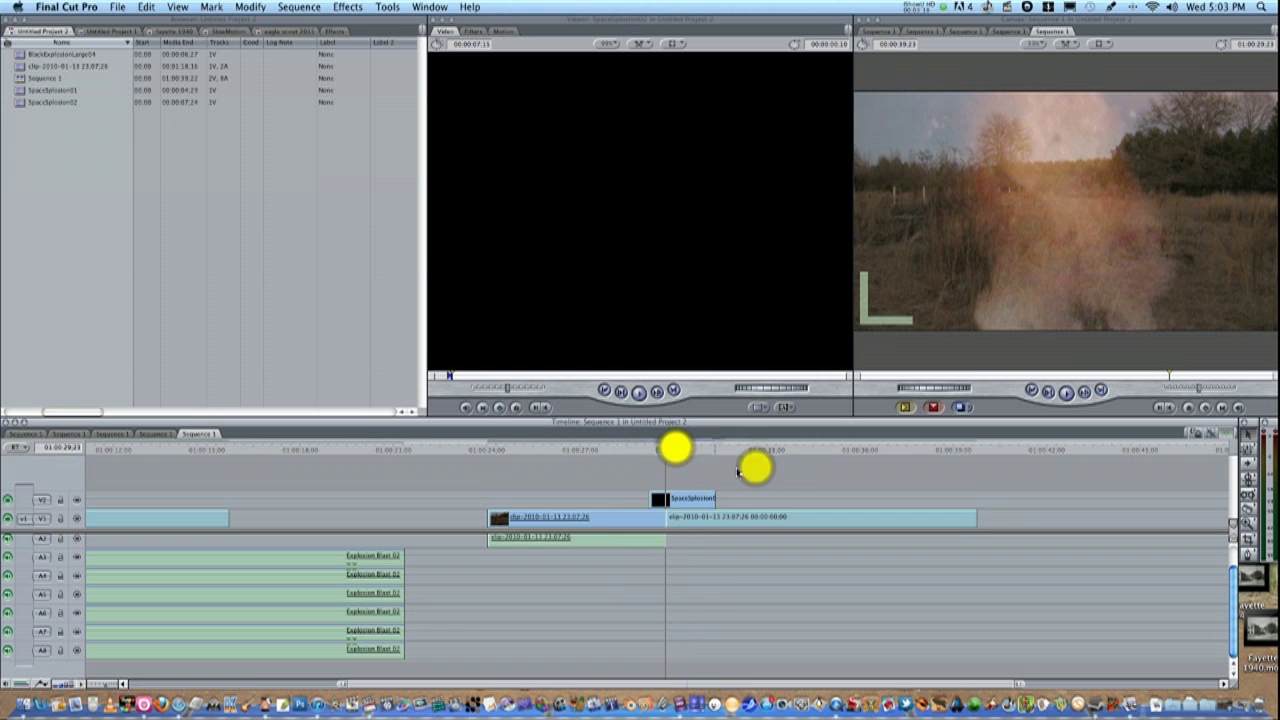
pyautogui.press('Left')
pyautogui.press('Left')
pyautogui.press('Left')
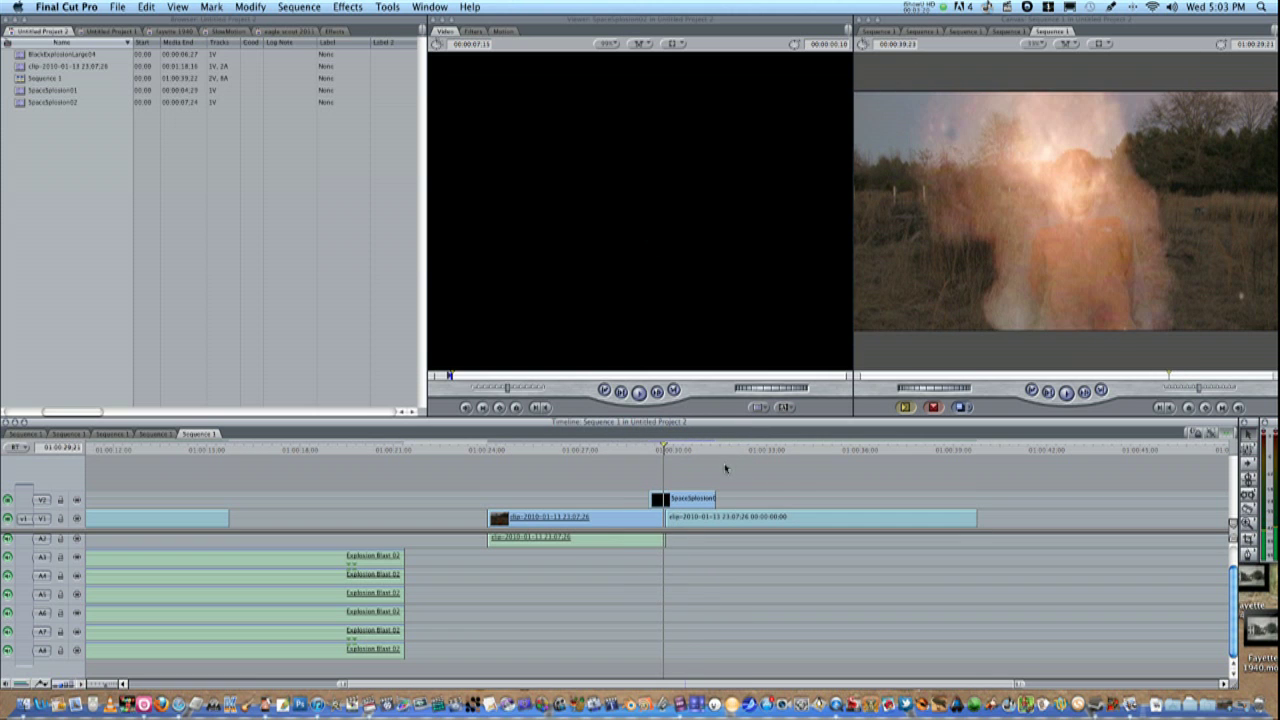
pyautogui.click(787, 490)
pyautogui.click(663, 496)
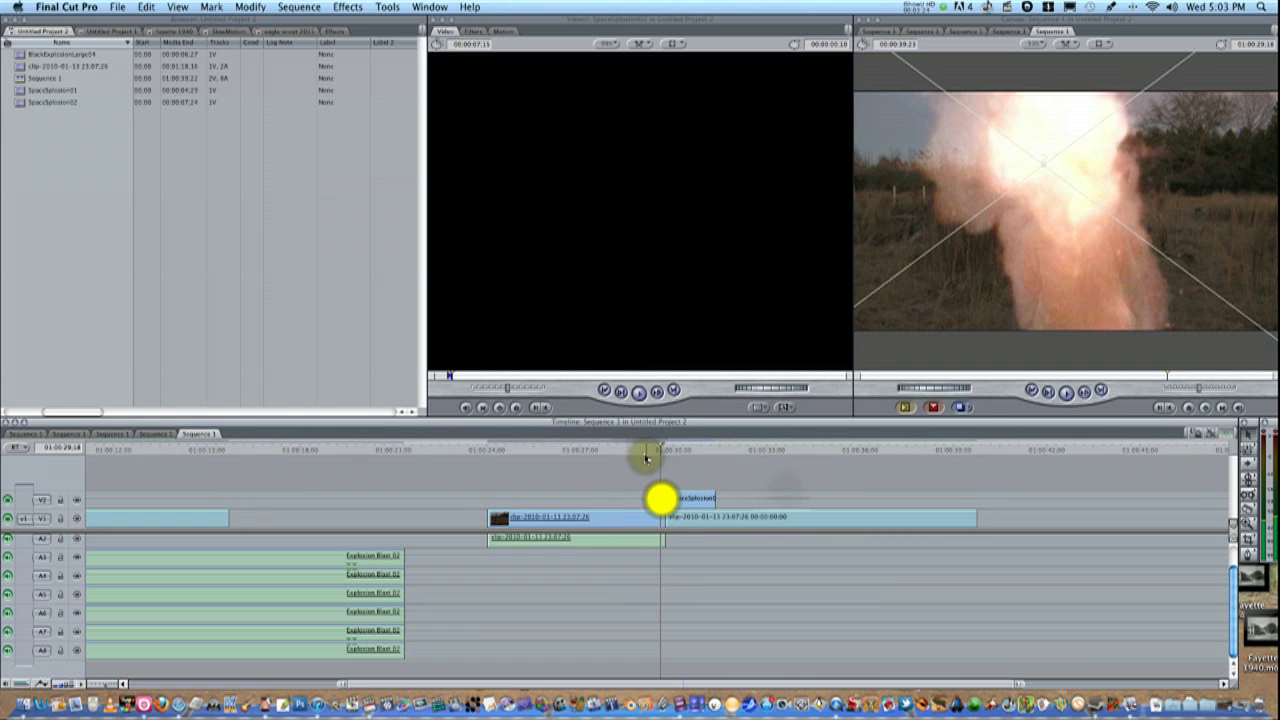
pyautogui.click(647, 453)
pyautogui.moveTo(652, 451); pyautogui.dragTo(655, 452)
pyautogui.moveTo(669, 506)
pyautogui.mouseDown()
pyautogui.moveTo(660, 497)
pyautogui.moveTo(671, 497)
pyautogui.mouseUp()
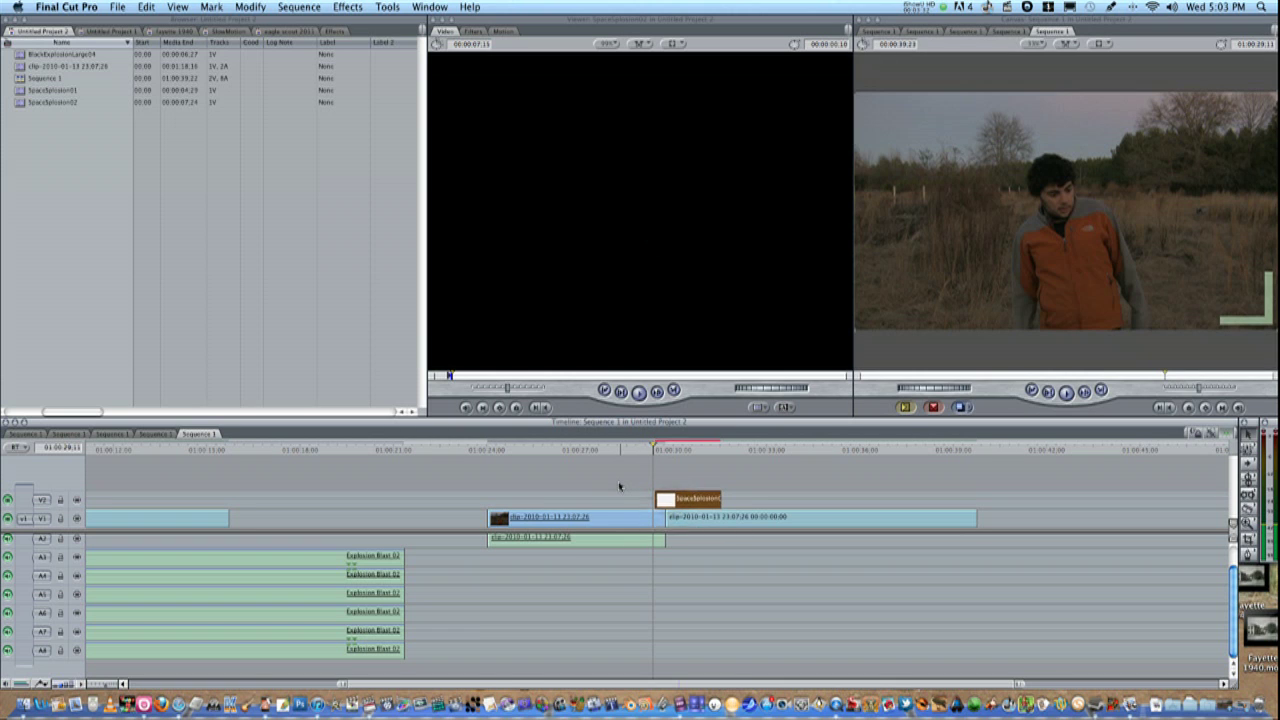
# Step: Render the repositioned explosion clip and play back the shot from shortly before the blast
pyautogui.press('Right')
pyautogui.press('super+r')
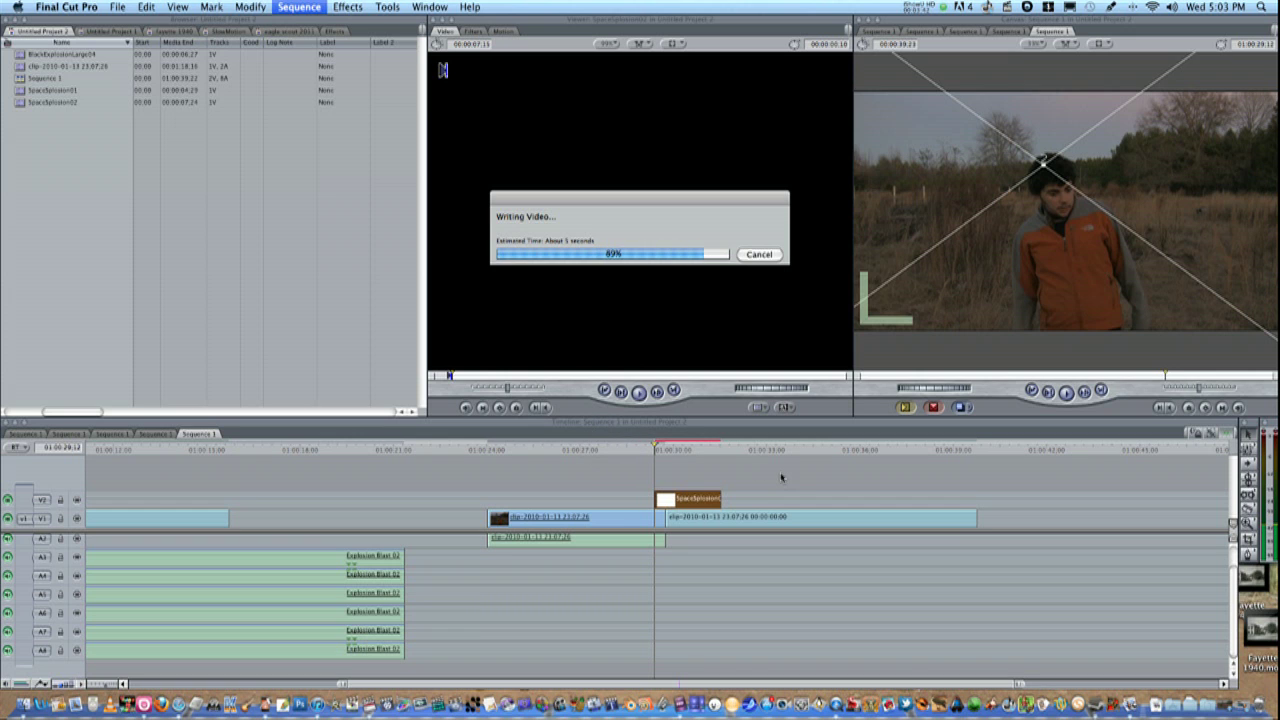
pyautogui.click(775, 477)
pyautogui.click(607, 449)
pyautogui.click(607, 449)
pyautogui.press('space')
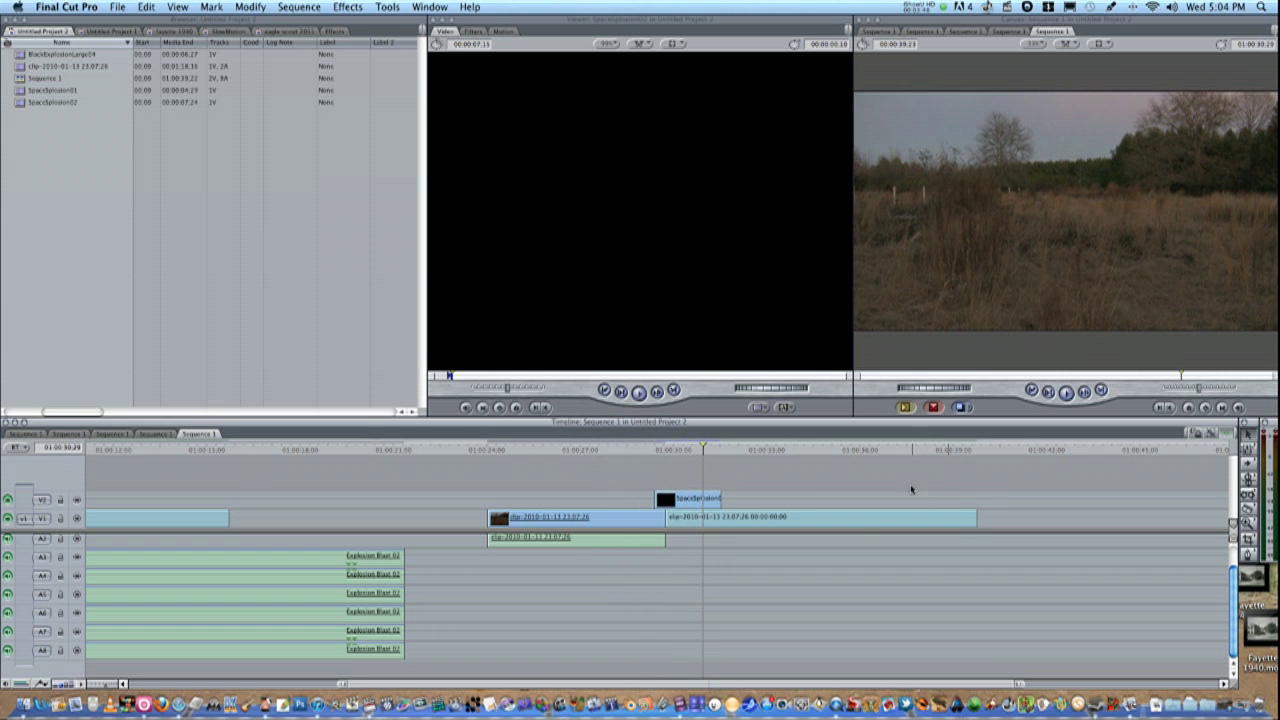
# Step: Try the Explosion Blast 02 audio clips beneath the second explosion, play them back, and delete them
pyautogui.hscroll(-5, 840, 514)
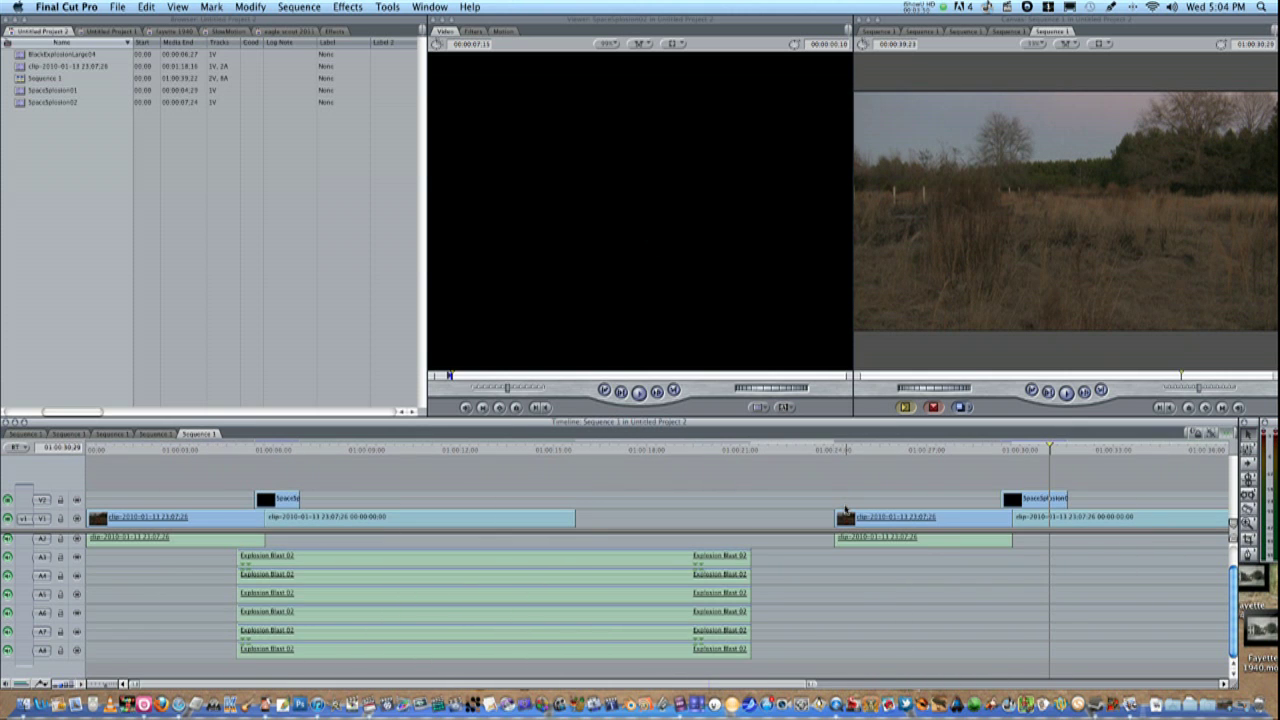
pyautogui.moveTo(614, 487); pyautogui.dragTo(1057, 578)
pyautogui.moveTo(984, 454); pyautogui.dragTo(984, 455)
pyautogui.press('space')
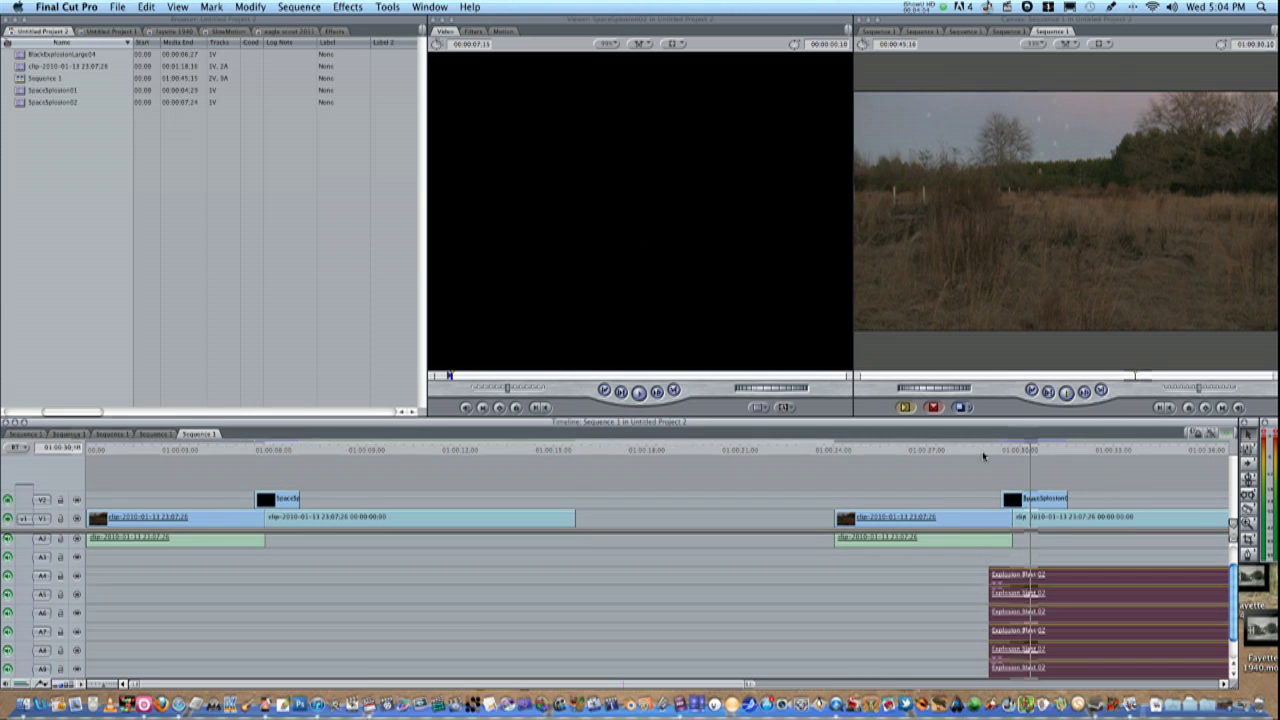
pyautogui.moveTo(1037, 450); pyautogui.dragTo(1001, 451)
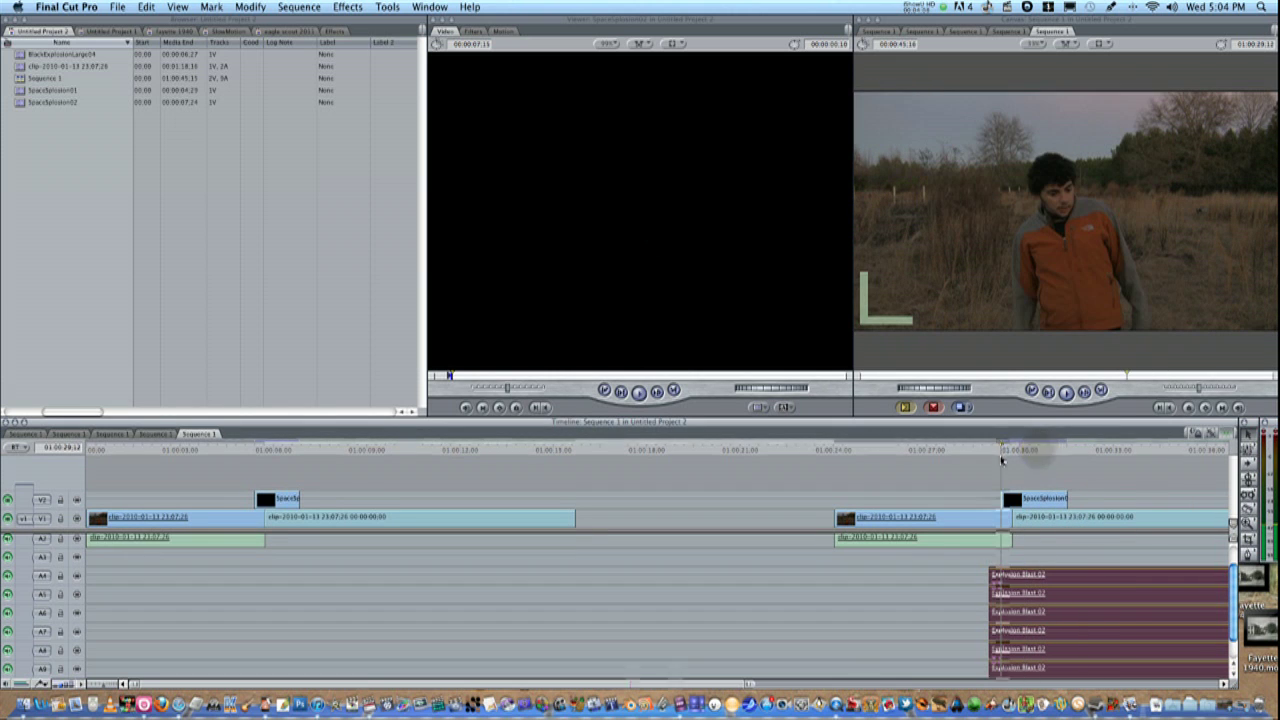
pyautogui.press('Delete')
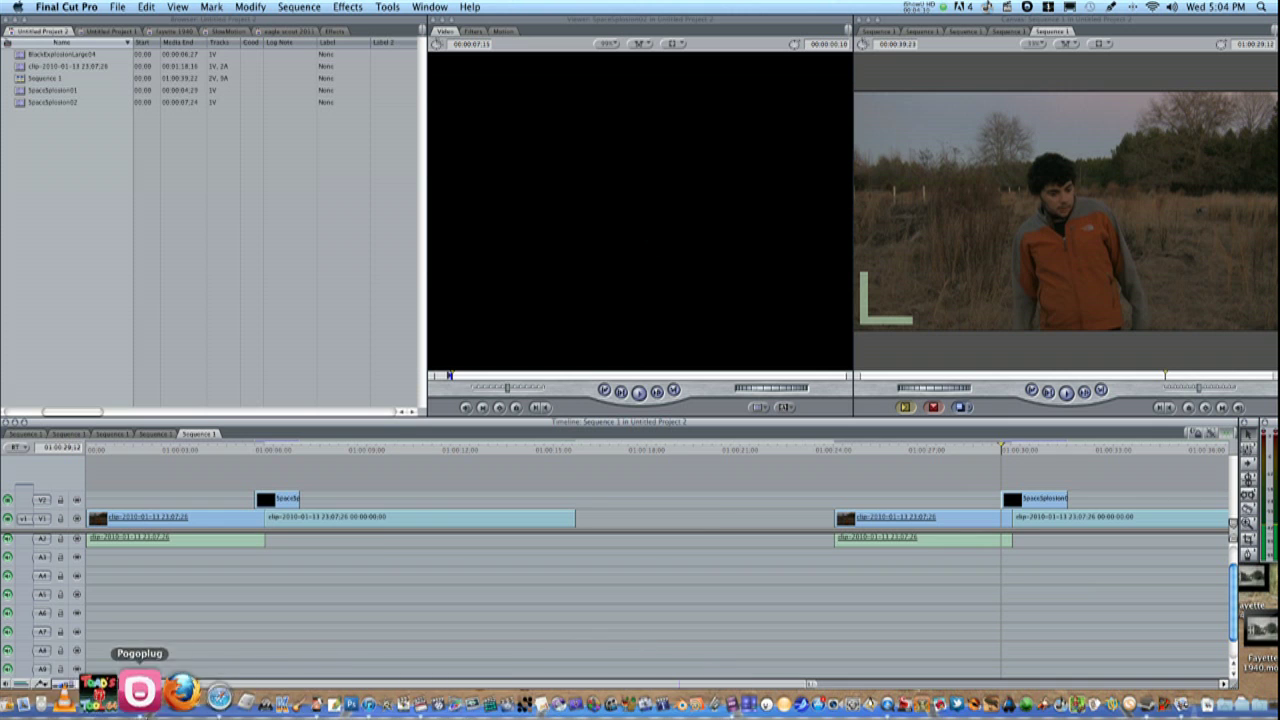
# Step: Add explosion.mp3 from the Finder search results to A3 and A4 at about 01:00:29:12 and play it with the blast
pyautogui.click(22, 692)
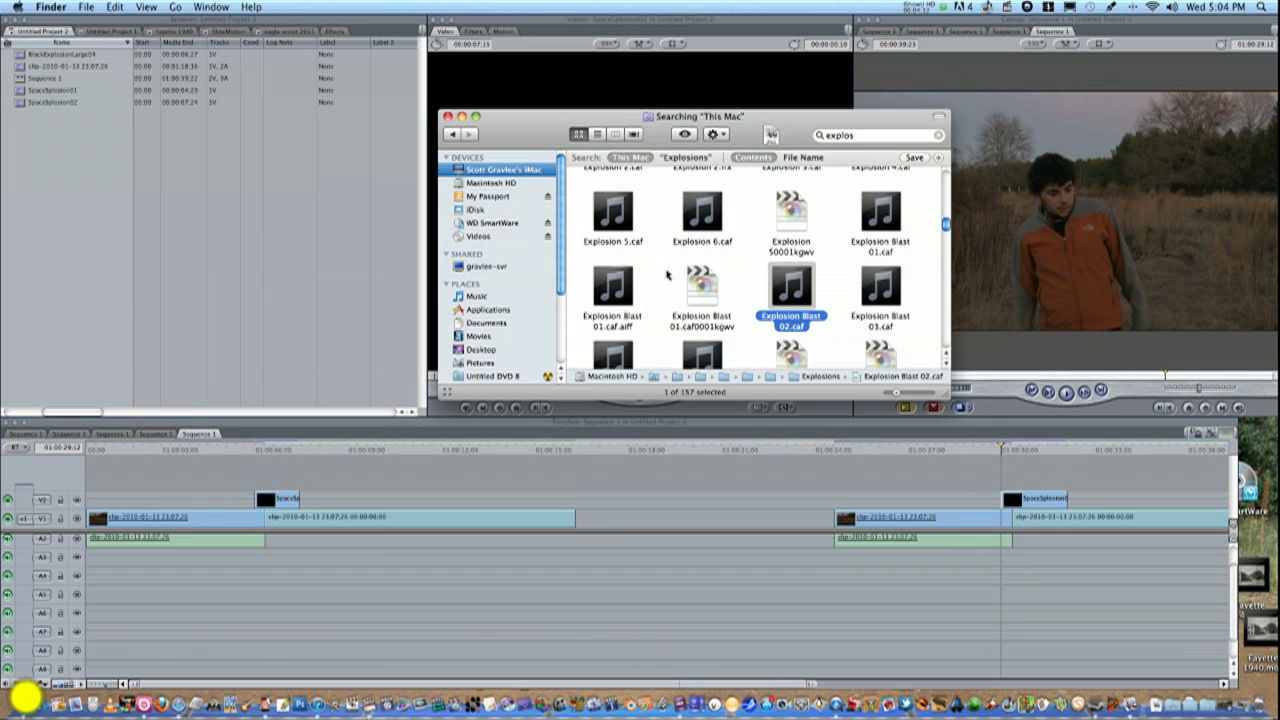
pyautogui.moveTo(625, 192); pyautogui.dragTo(1007, 563)
pyautogui.click(966, 583)
pyautogui.click(1028, 560)
pyautogui.moveTo(1000, 455); pyautogui.dragTo(997, 449)
pyautogui.press('space')
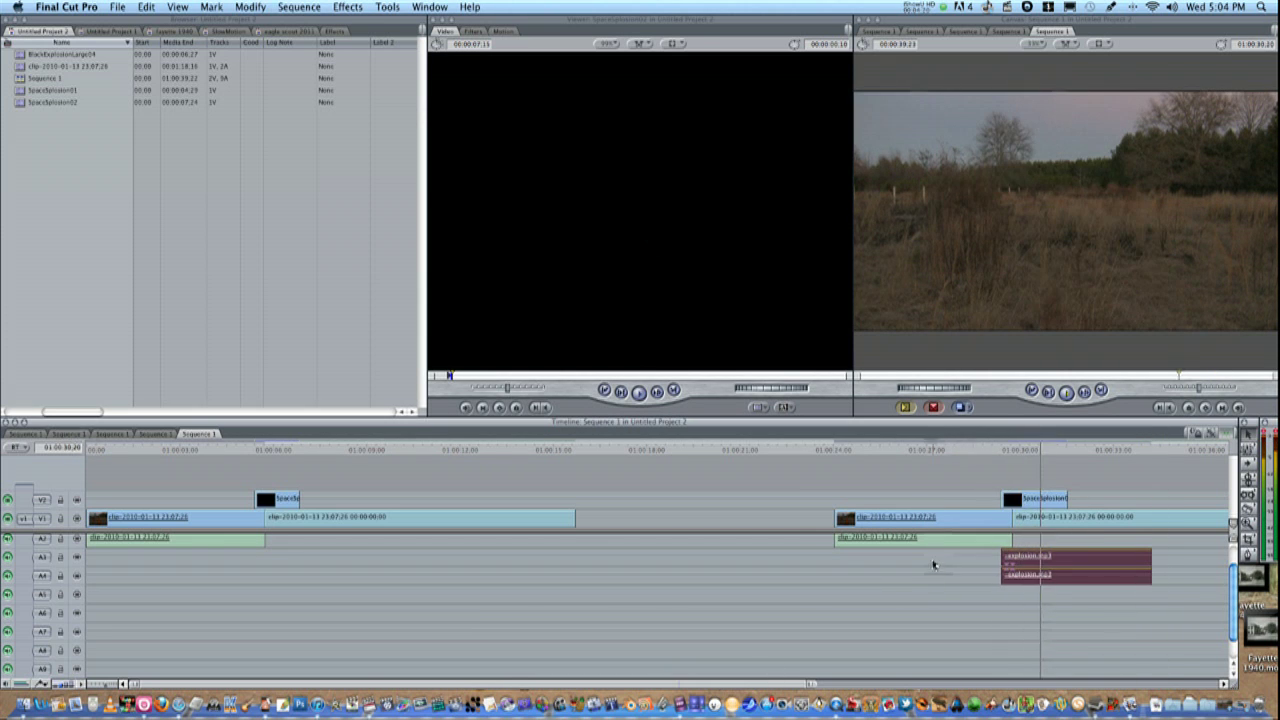
pyautogui.click(903, 478)
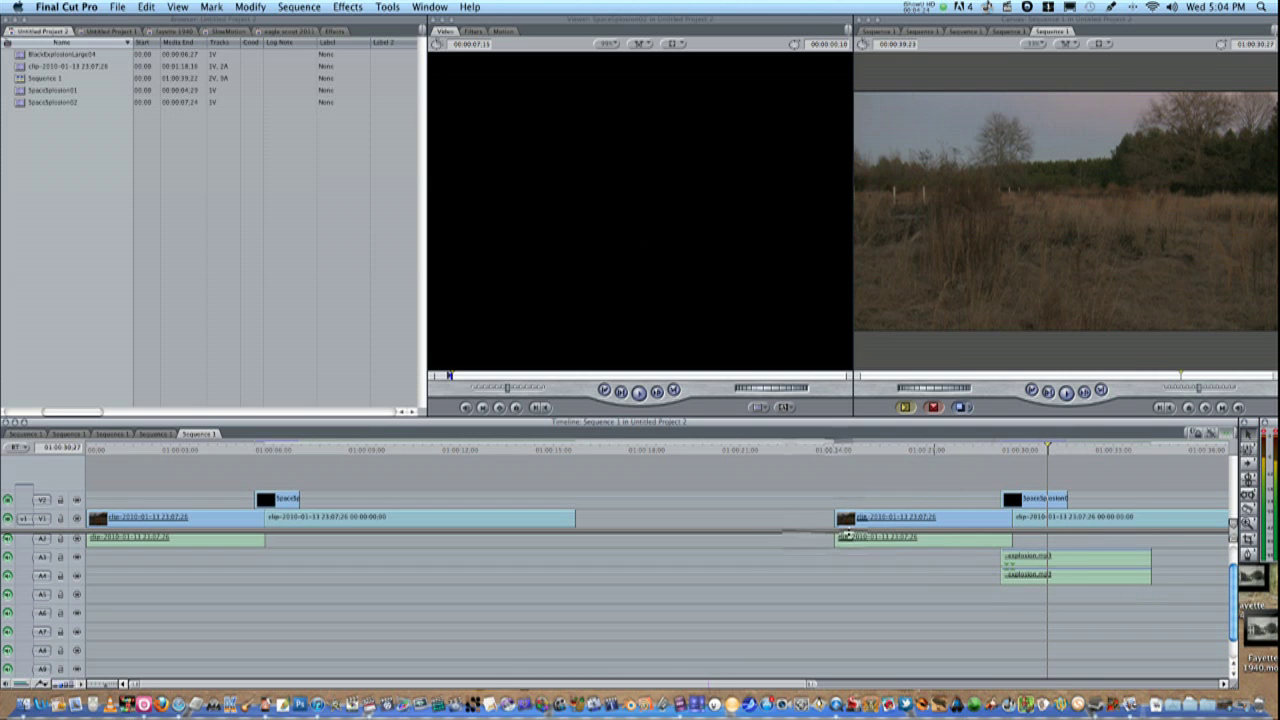
pyautogui.press('super+z')
pyautogui.press('super+z')
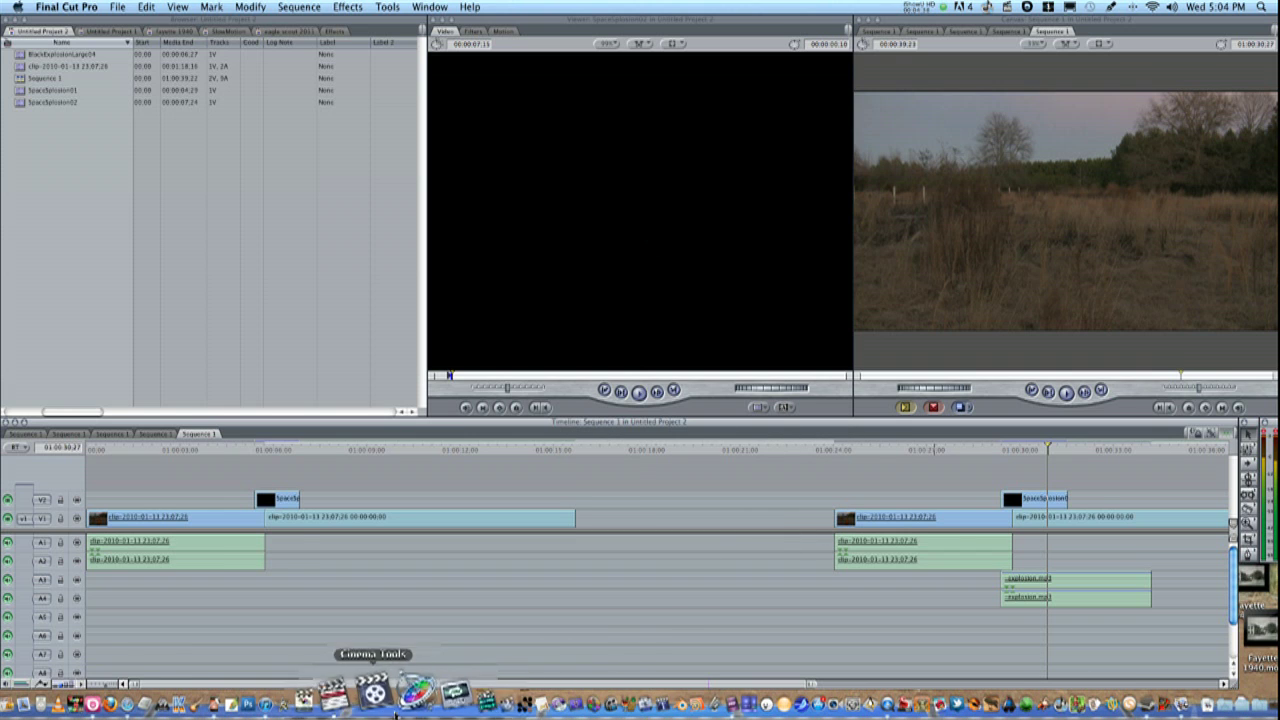
# Step: Switch to Safari, enter the Detonation Films site and open its Effects Stock Footage directory
pyautogui.click(765, 591)
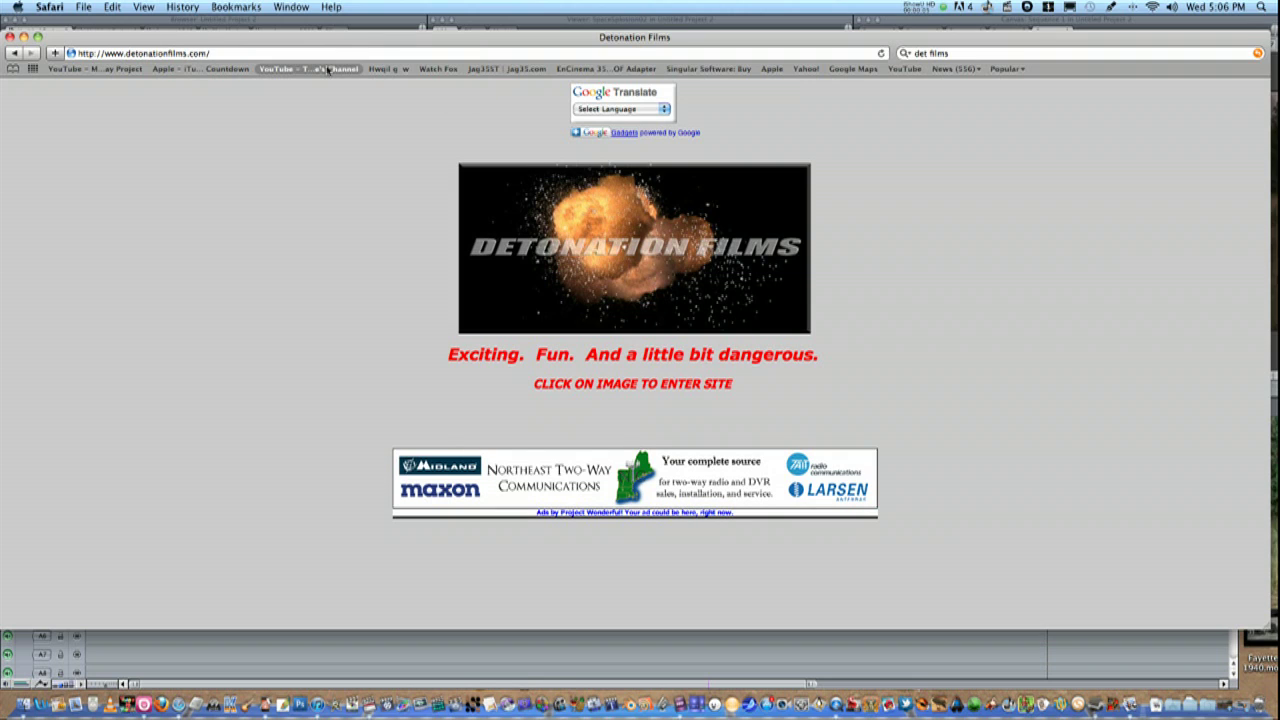
pyautogui.click(320, 163)
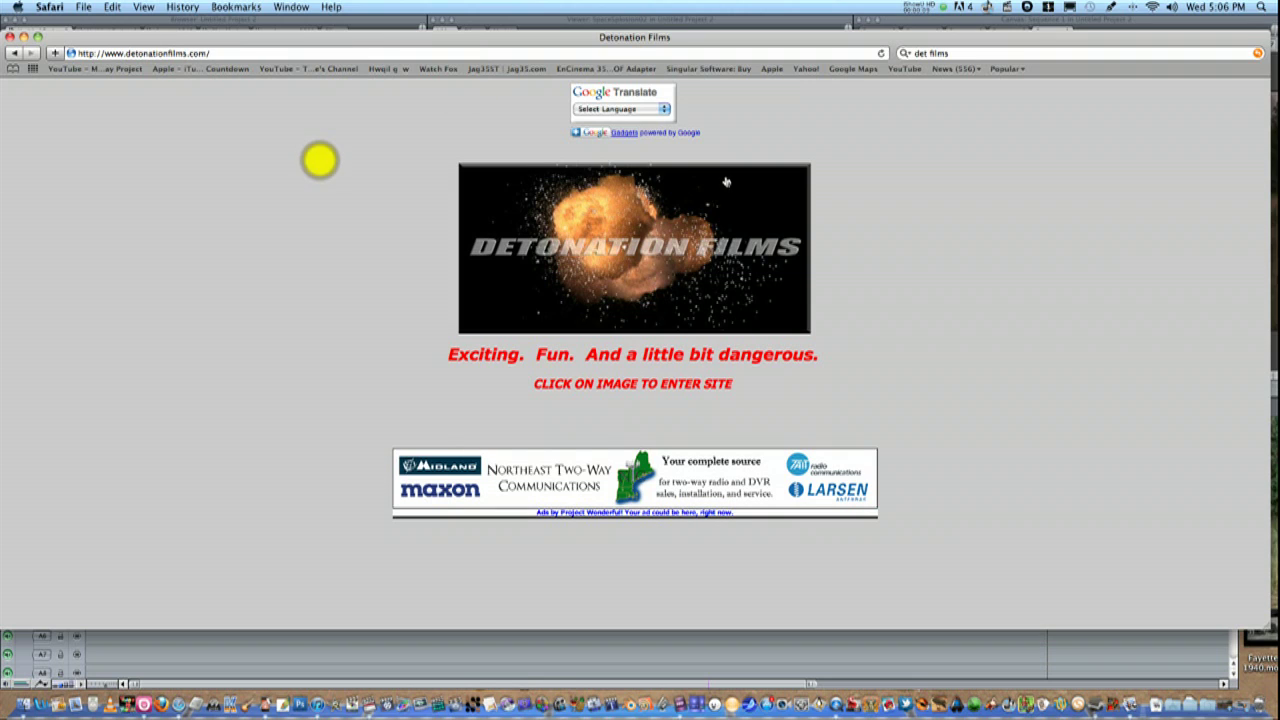
pyautogui.click(712, 262)
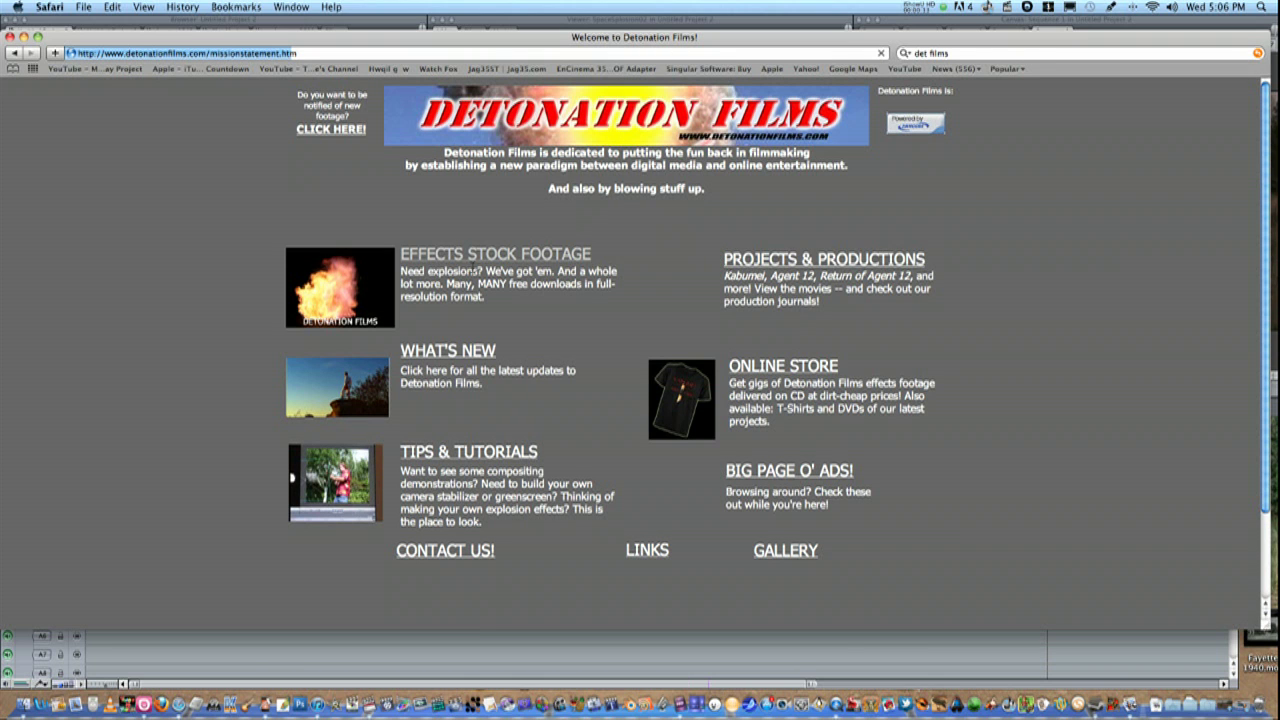
pyautogui.click(482, 256)
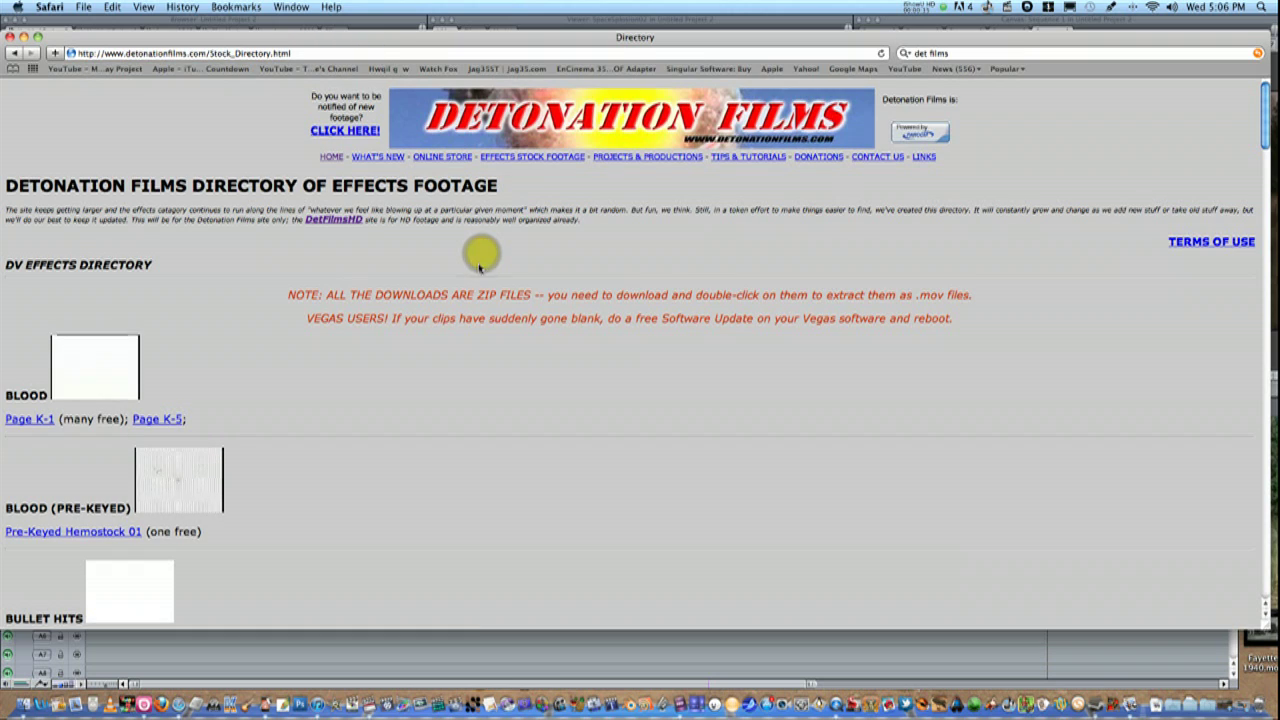
# Step: Find the pre-keyed explosions in the directory, open the Pre-Keyed Explosions page and look through its free and paid footage
pyautogui.scroll(-15, 487, 258)
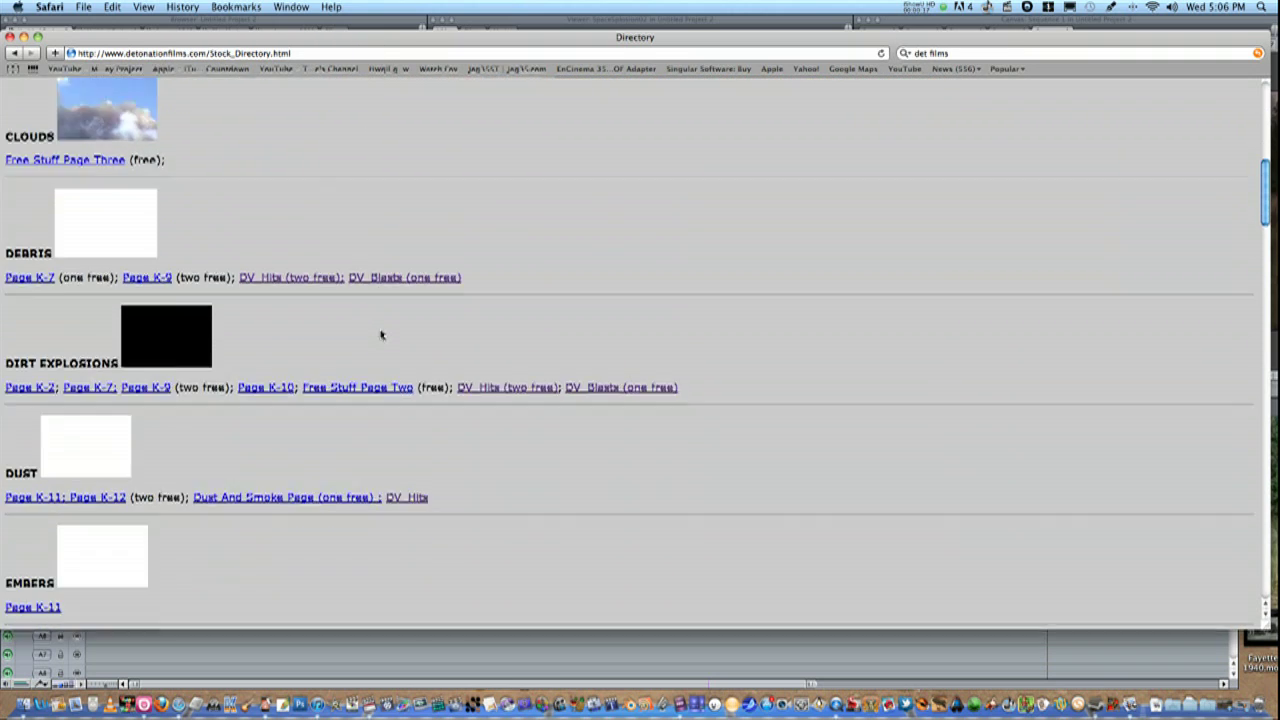
pyautogui.scroll(-4, 383, 332)
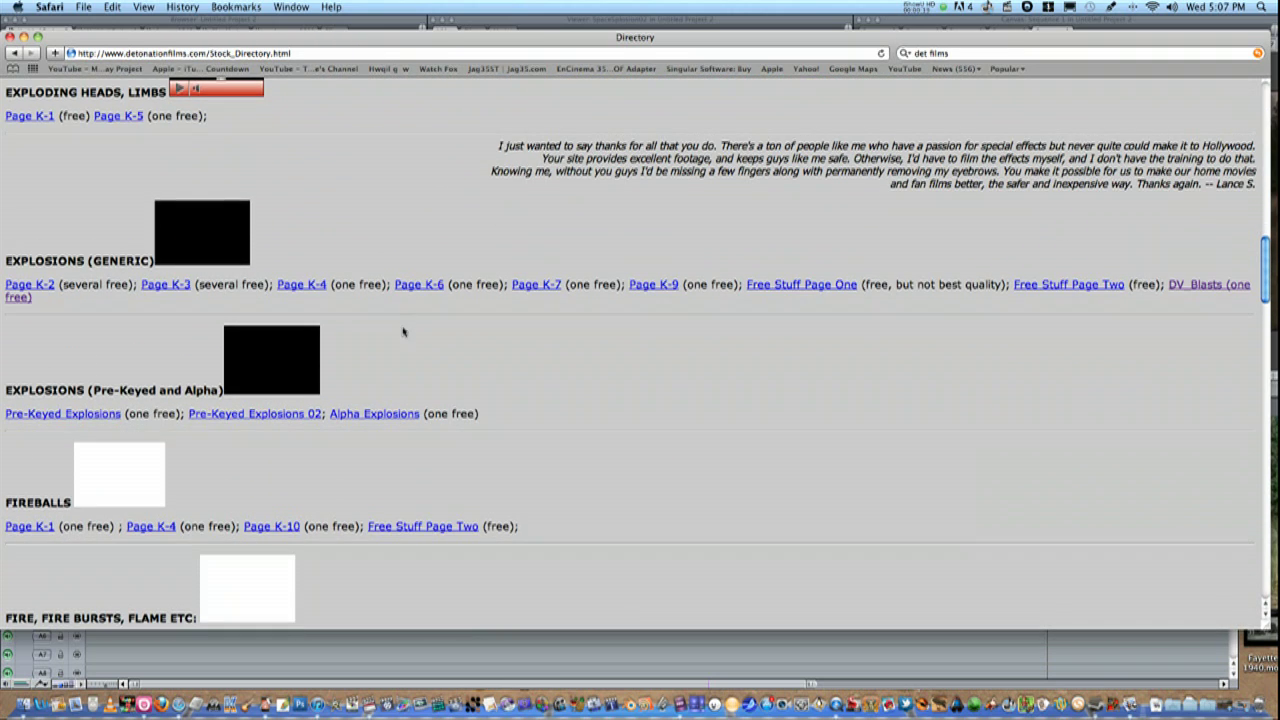
pyautogui.click(86, 417)
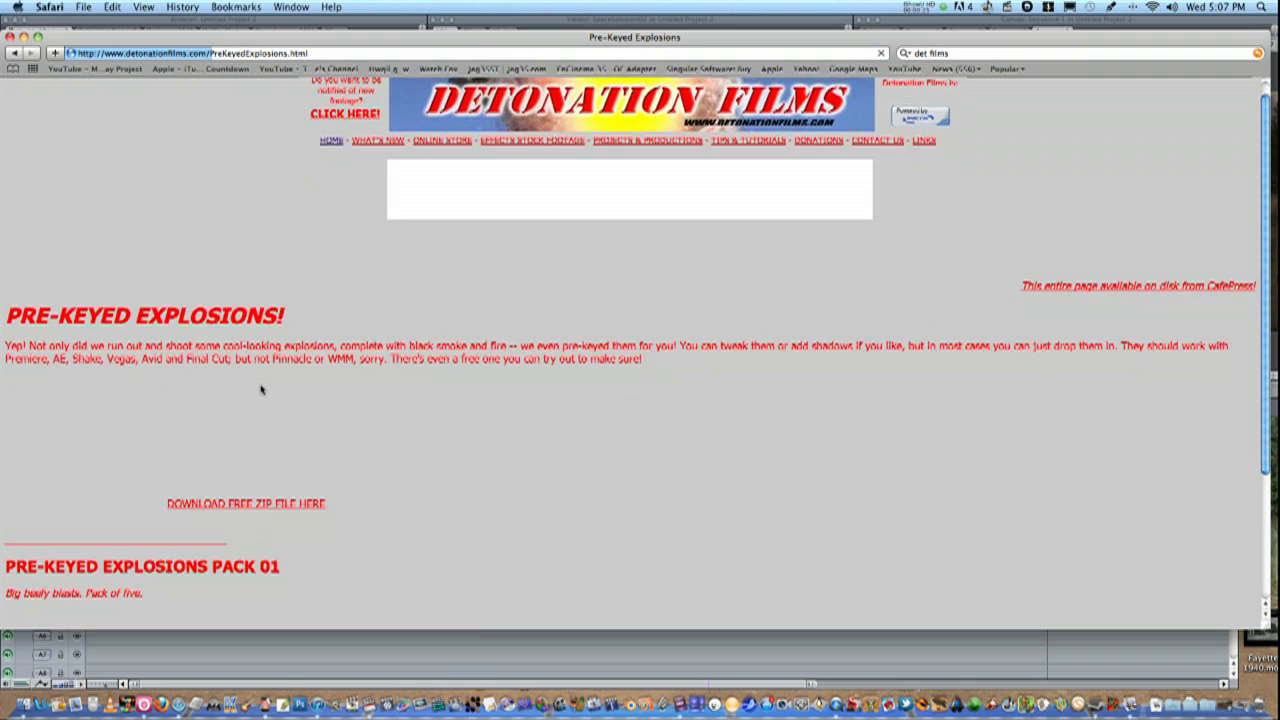
pyautogui.scroll(-4, 259, 390)
pyautogui.scroll(-3, 259, 390)
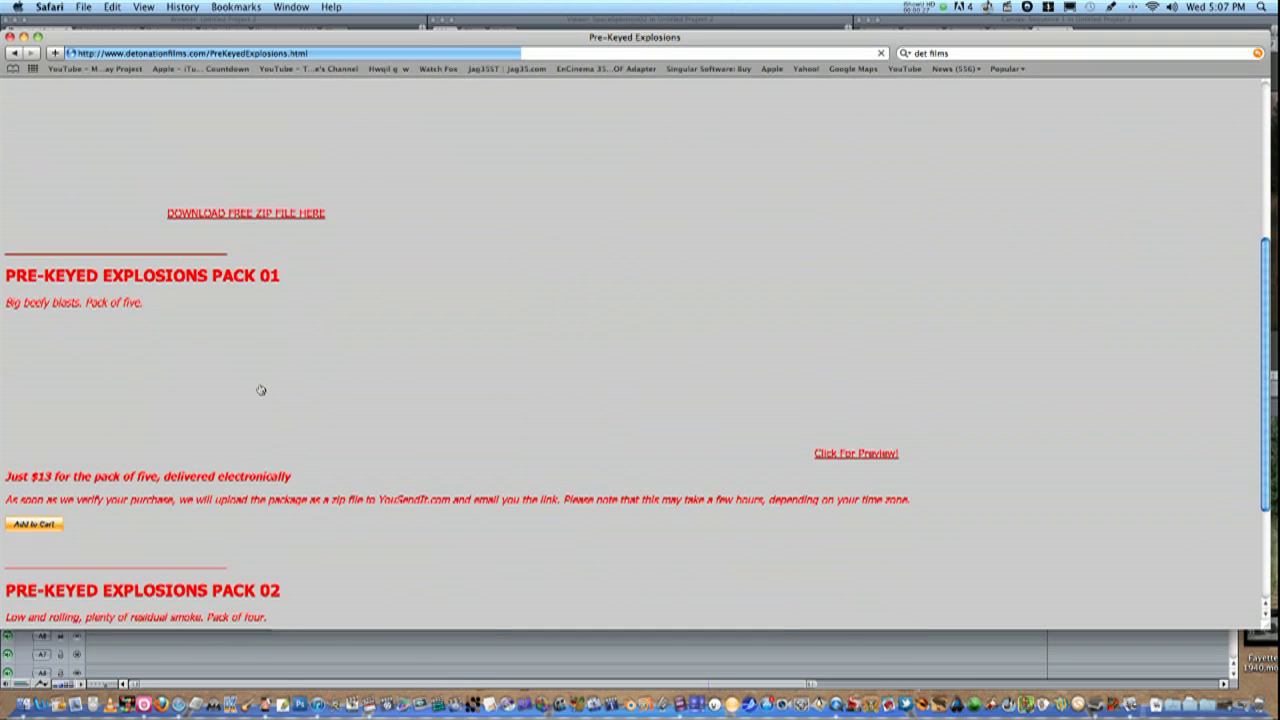
pyautogui.scroll(5, 259, 390)
pyautogui.scroll(-3, 259, 390)
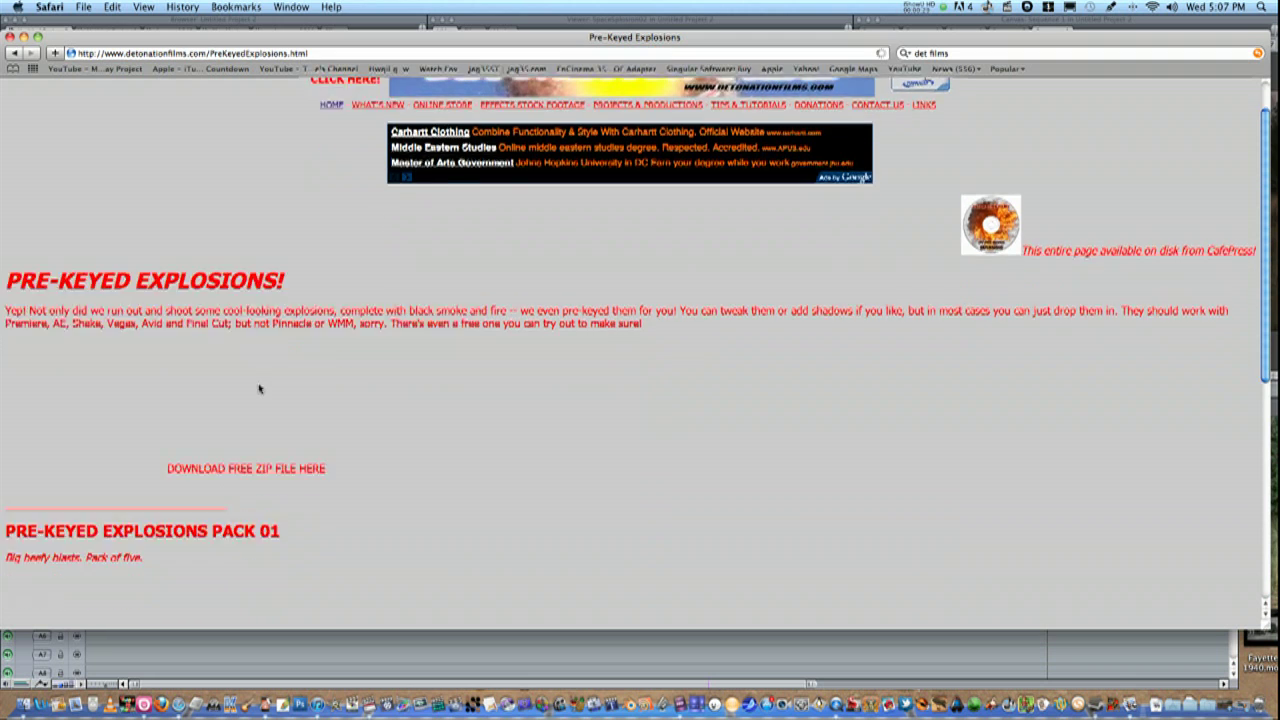
# Step: Start downloading the free DVExplosion01.zip, dismiss the Downloads window and return to Final Cut Pro
pyautogui.click(263, 396)
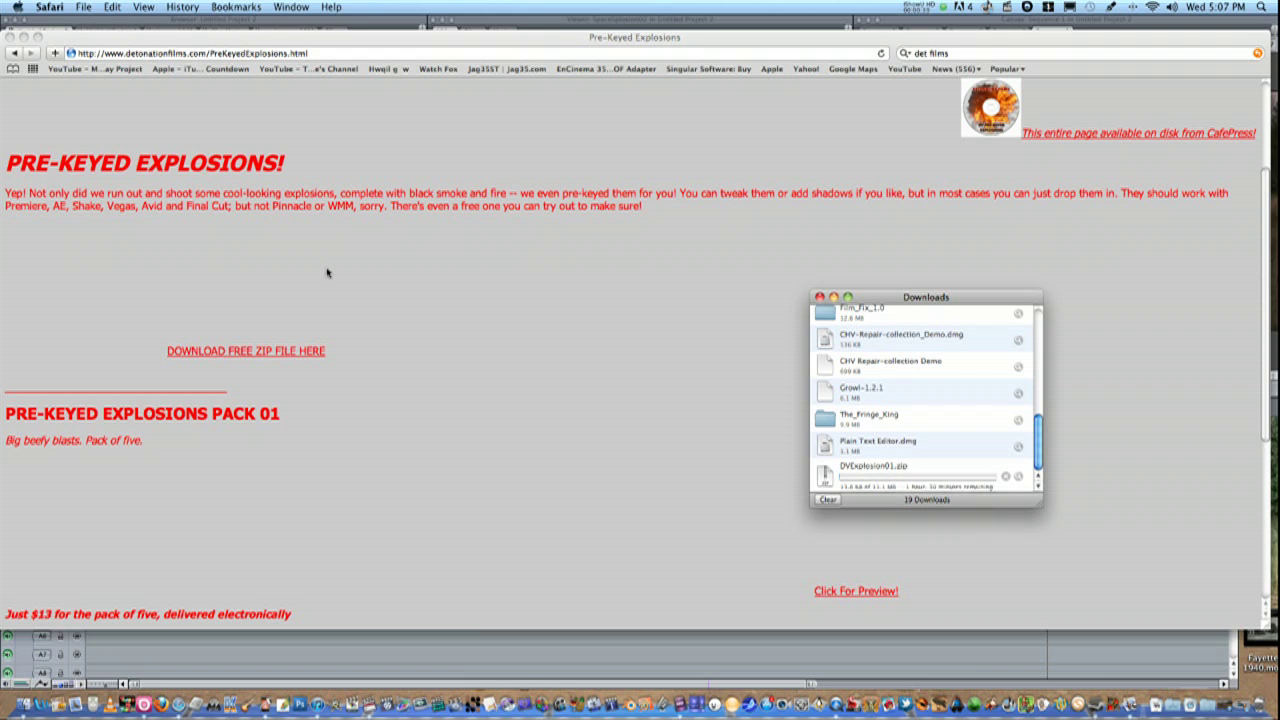
pyautogui.click(704, 444)
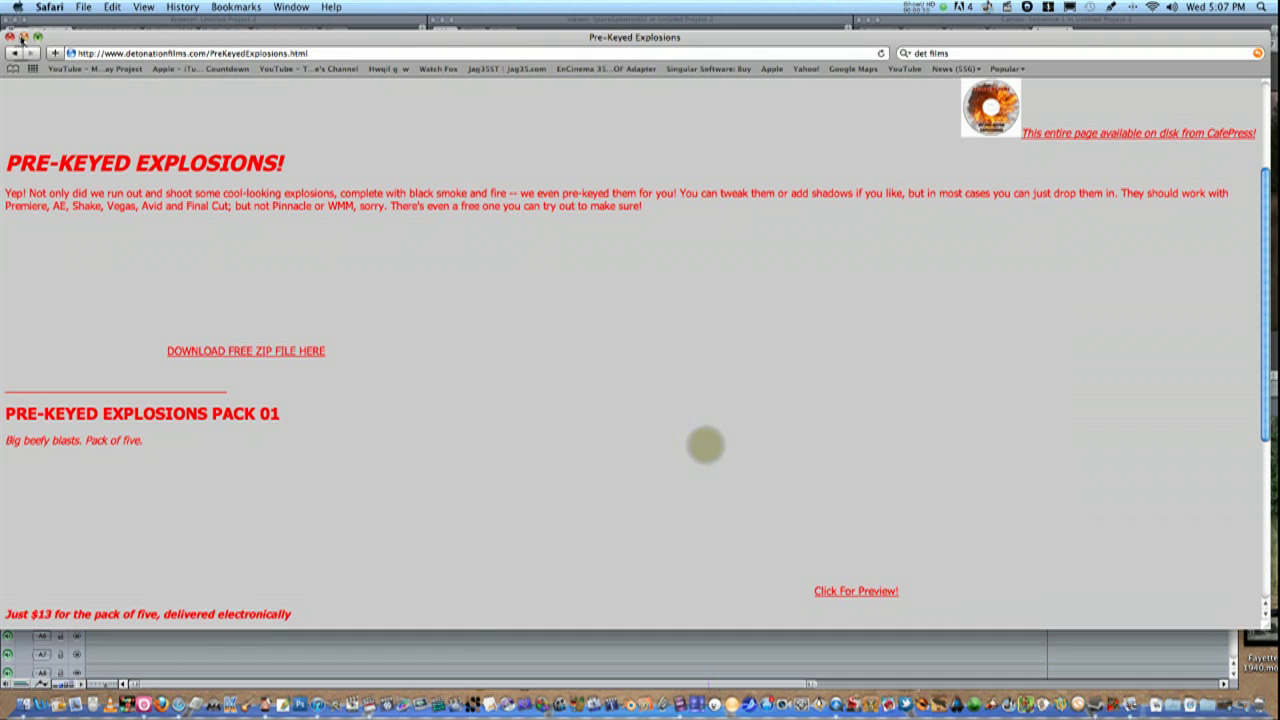
pyautogui.click(23, 37)
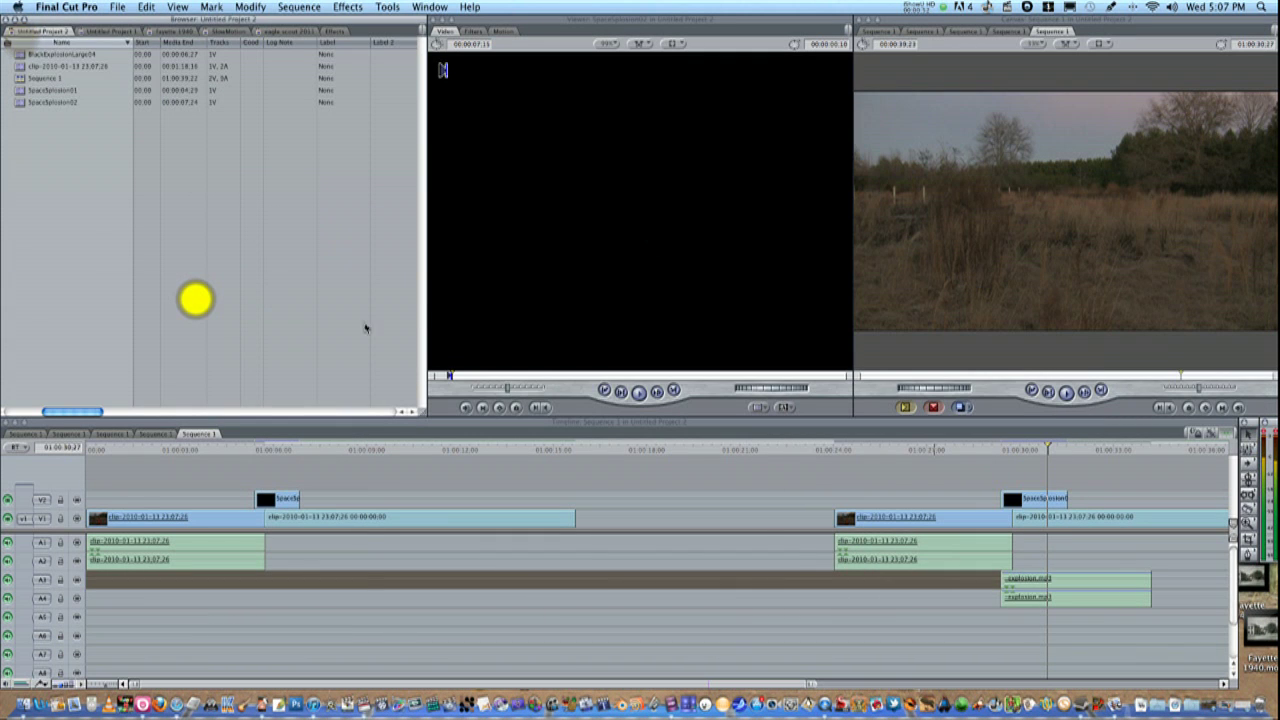
pyautogui.click(598, 534)
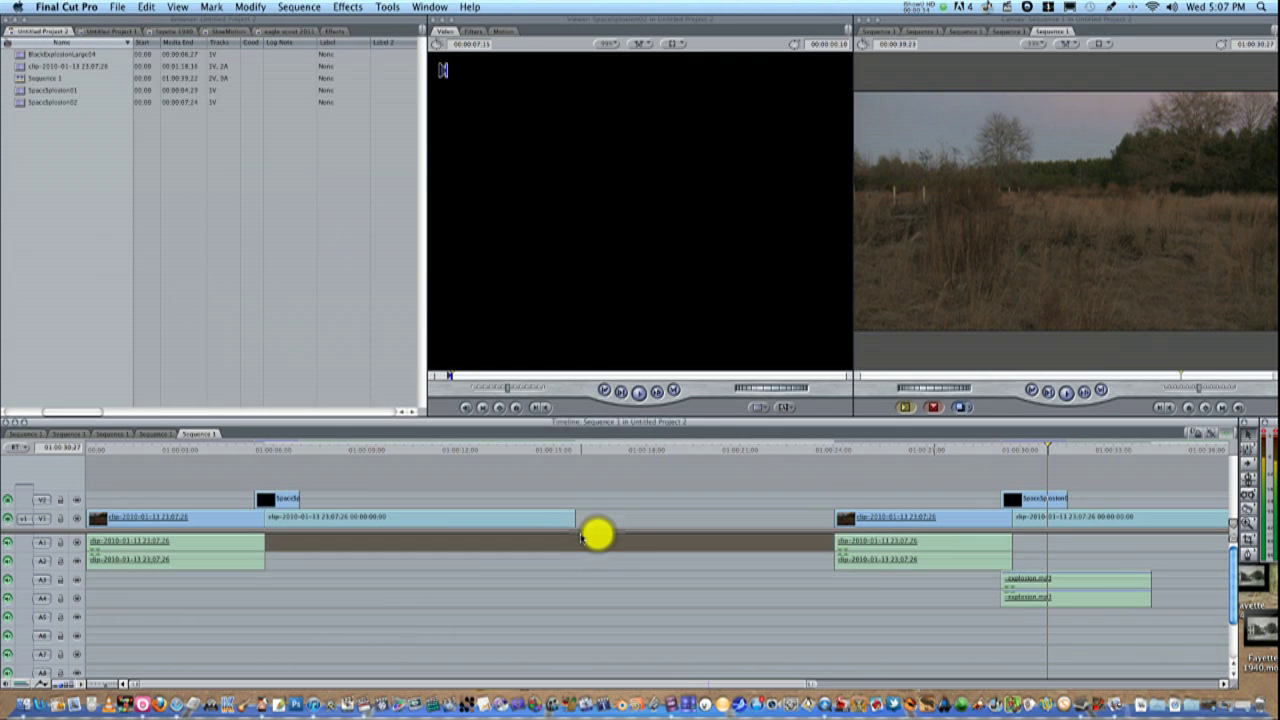
pyautogui.click(631, 497)
pyautogui.click(620, 537)
pyautogui.click(620, 537)
pyautogui.click(695, 490)
pyautogui.moveTo(862, 450); pyautogui.dragTo(897, 456)
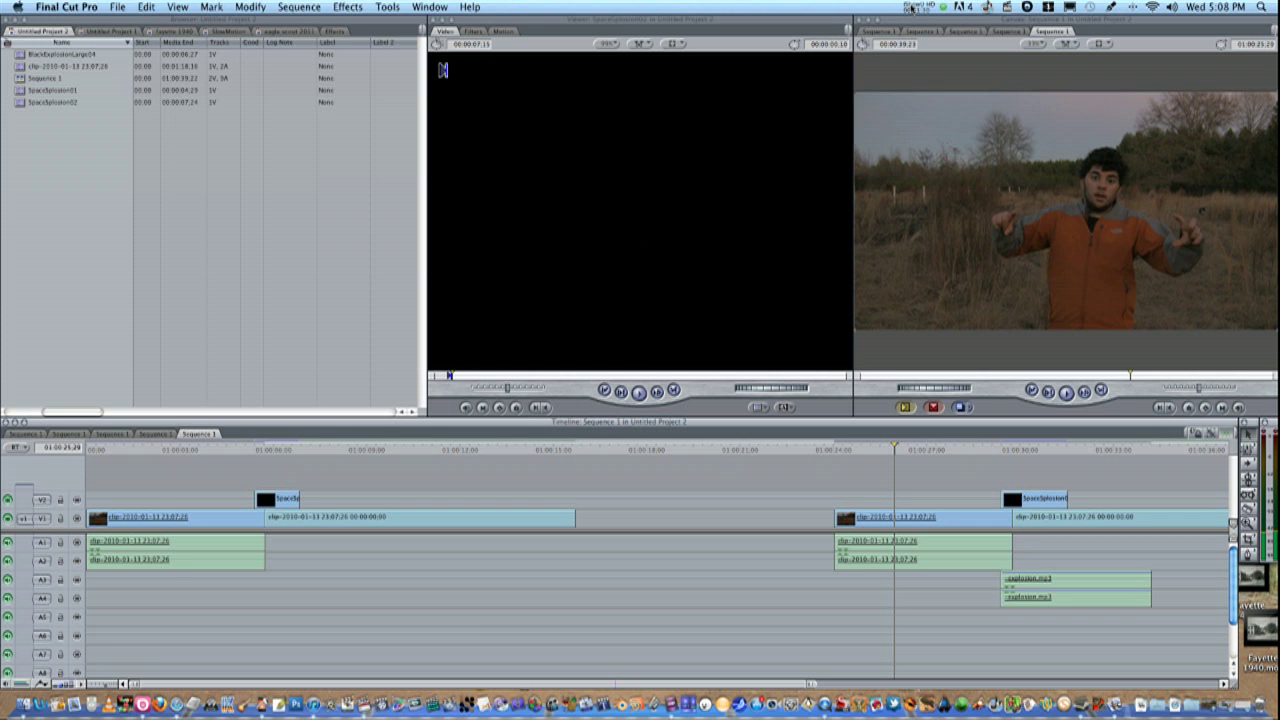
pyautogui.click(912, 8)
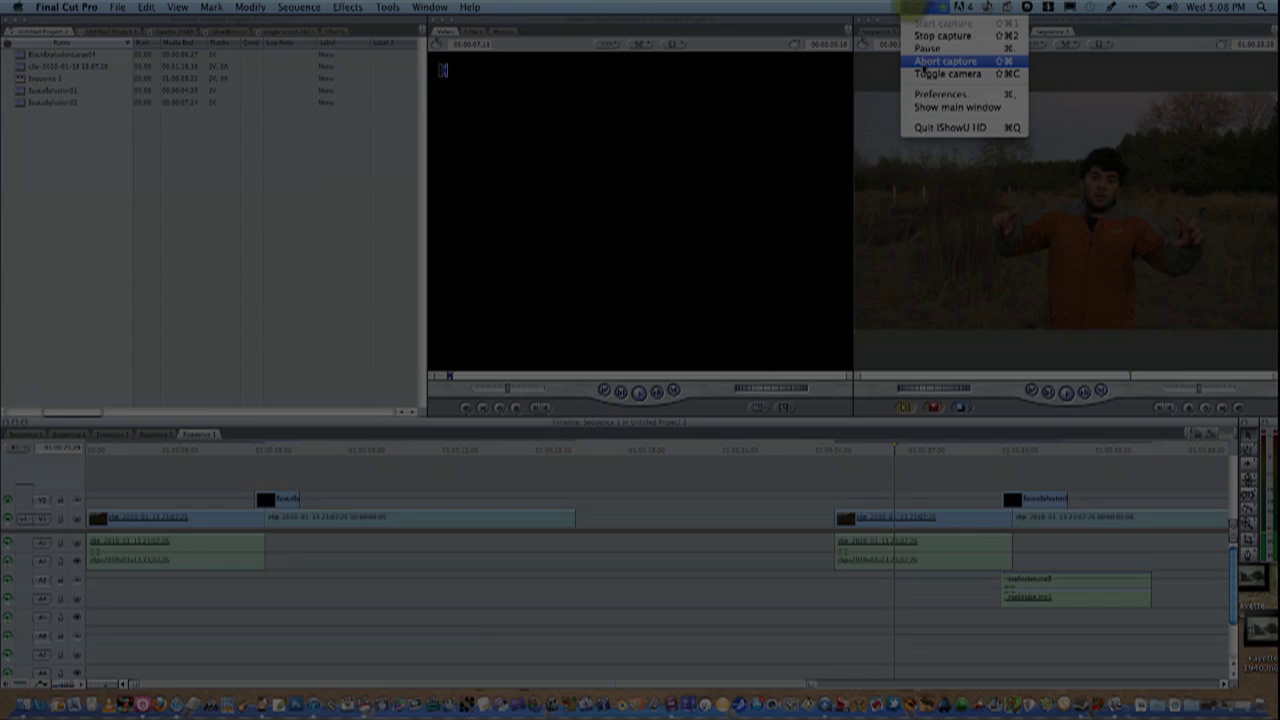